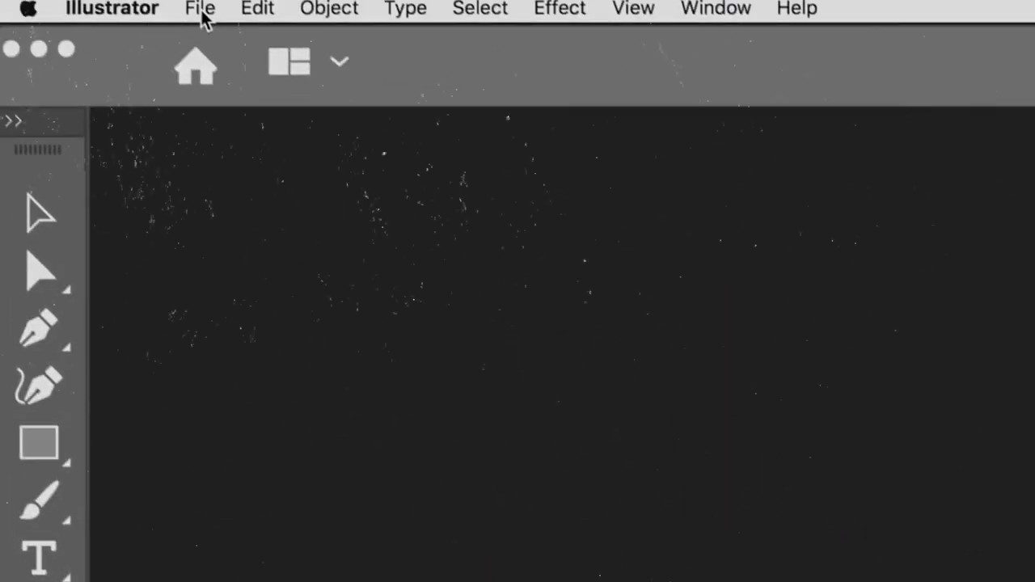
# Open a saved file from Illustrator's File menu to show the Cloud documents window.
pyautogui.click(202, 11)
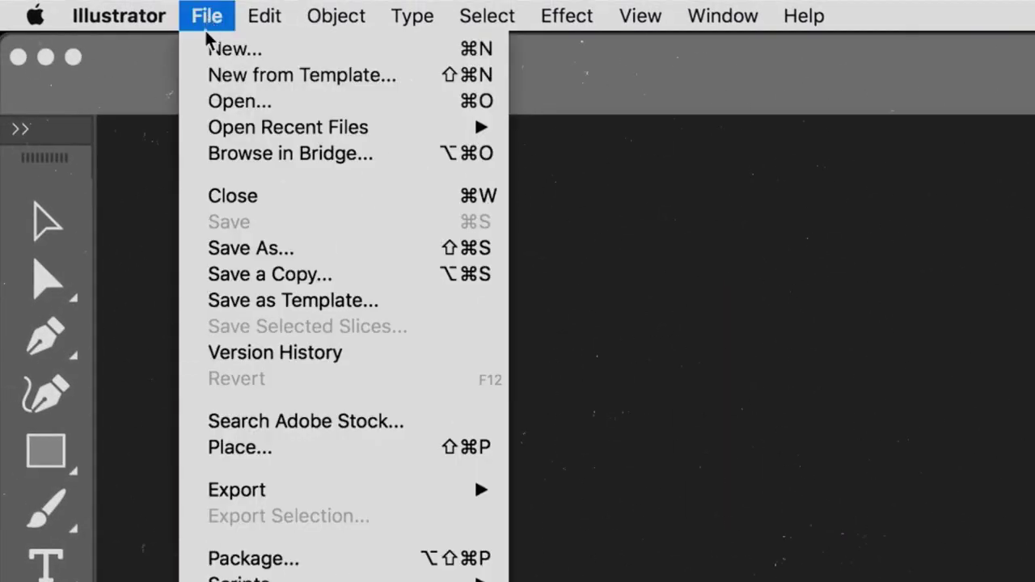
pyautogui.click(204, 103)
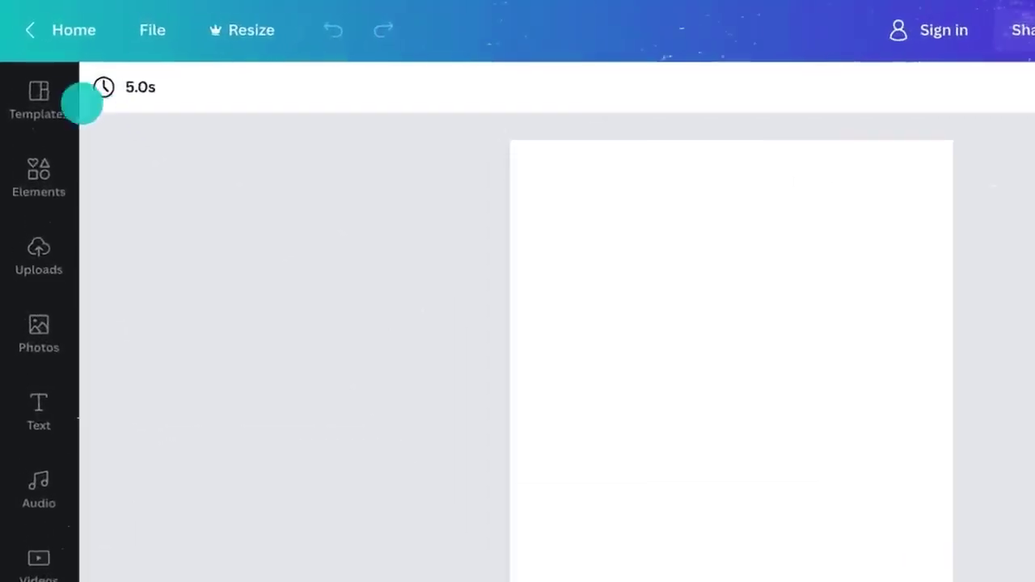
# Search templates for 'post' and apply the yellow-and-purple TRAVEL THE WORLD template to the page.
pyautogui.click(30, 50)
pyautogui.scroll(-20, 300, 364)
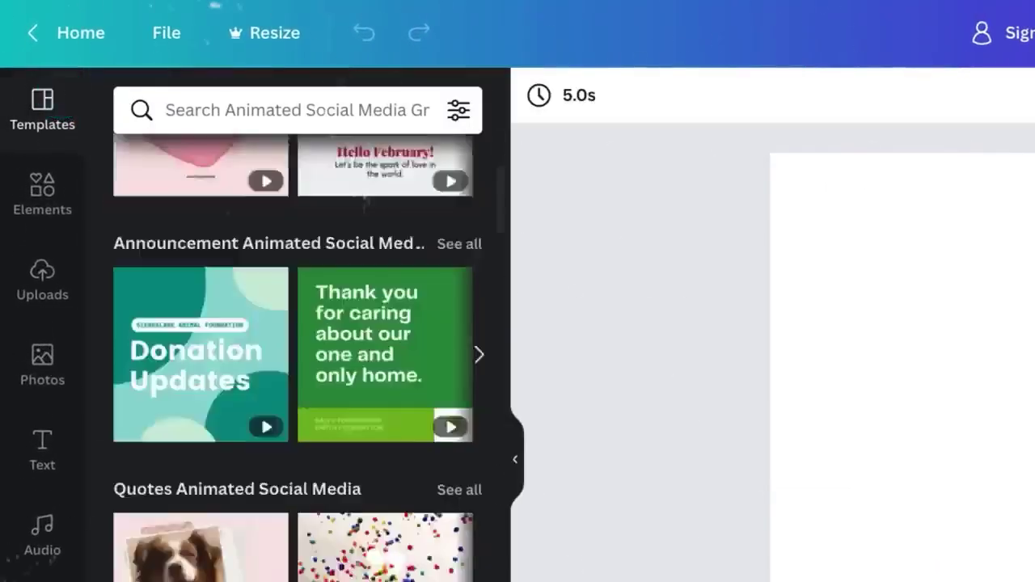
pyautogui.click(43, 99)
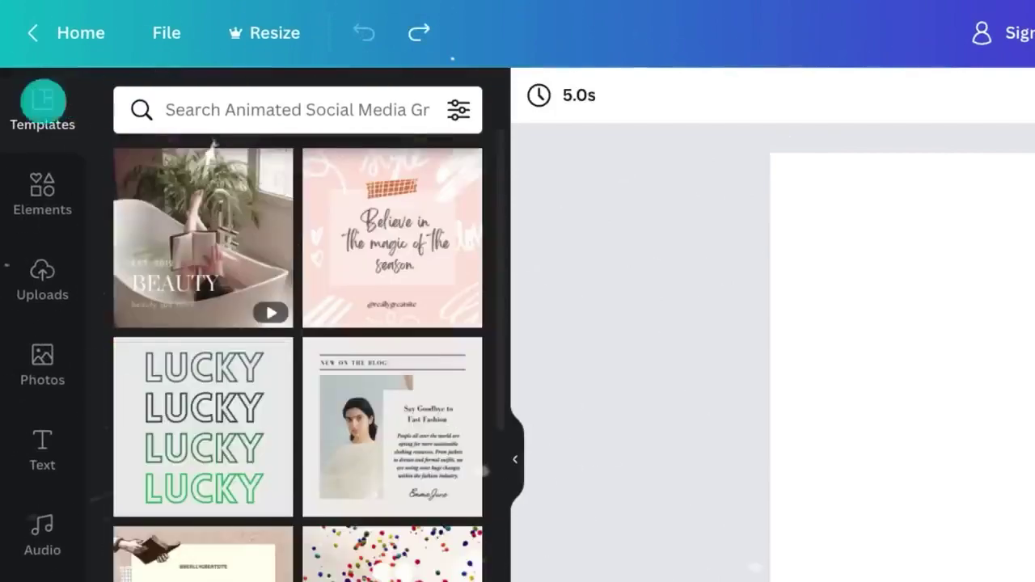
pyautogui.write('post')
pyautogui.press('Return')
pyautogui.click(393, 381)
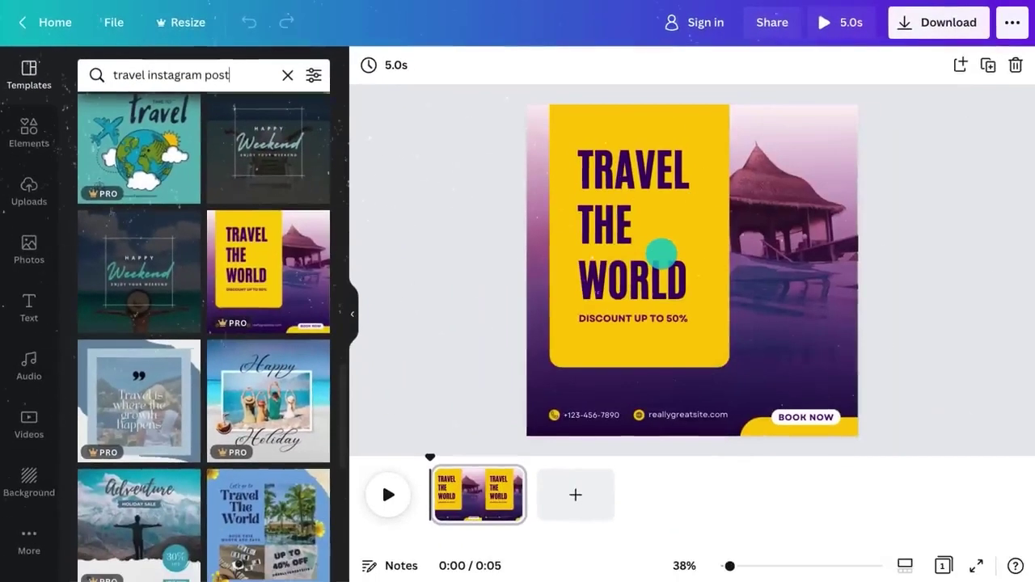
pyautogui.click(29, 133)
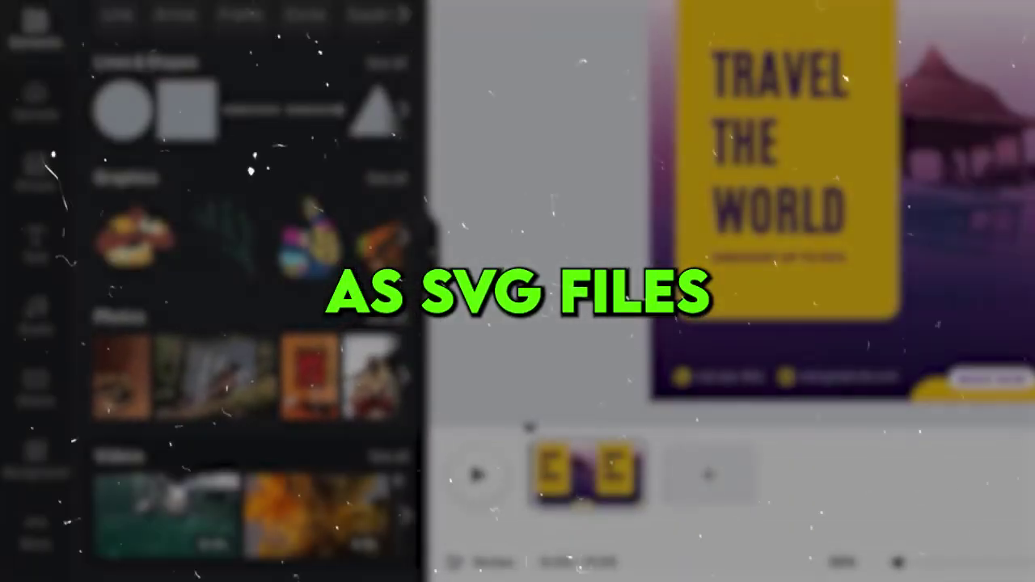
pyautogui.scroll(-10, 251, 323)
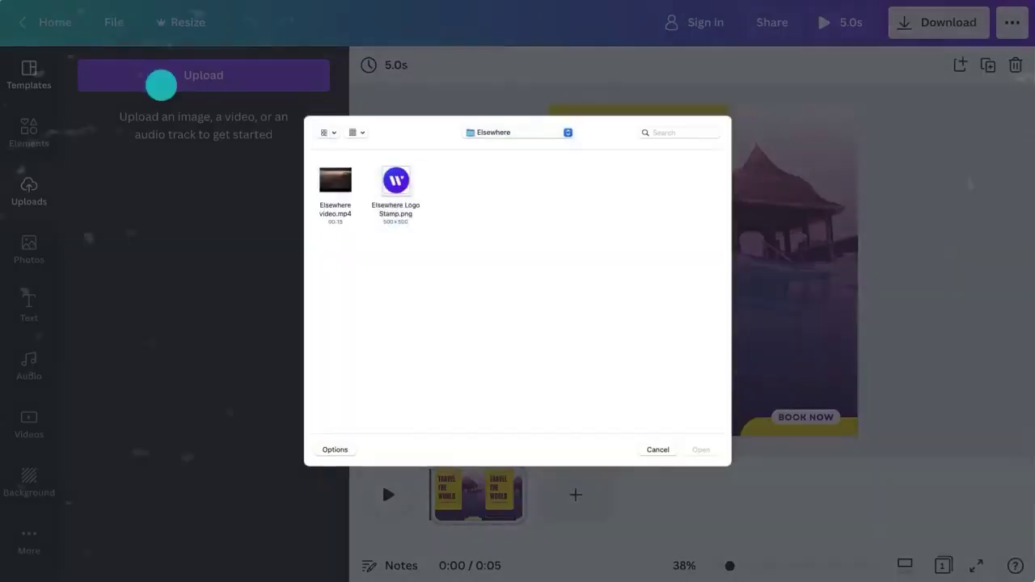
# Upload Elsewhere video.mp4 and Elsewhere Logo Stamp.png together from the Elsewhere folder.
pyautogui.moveTo(348, 177); pyautogui.dragTo(335, 178)
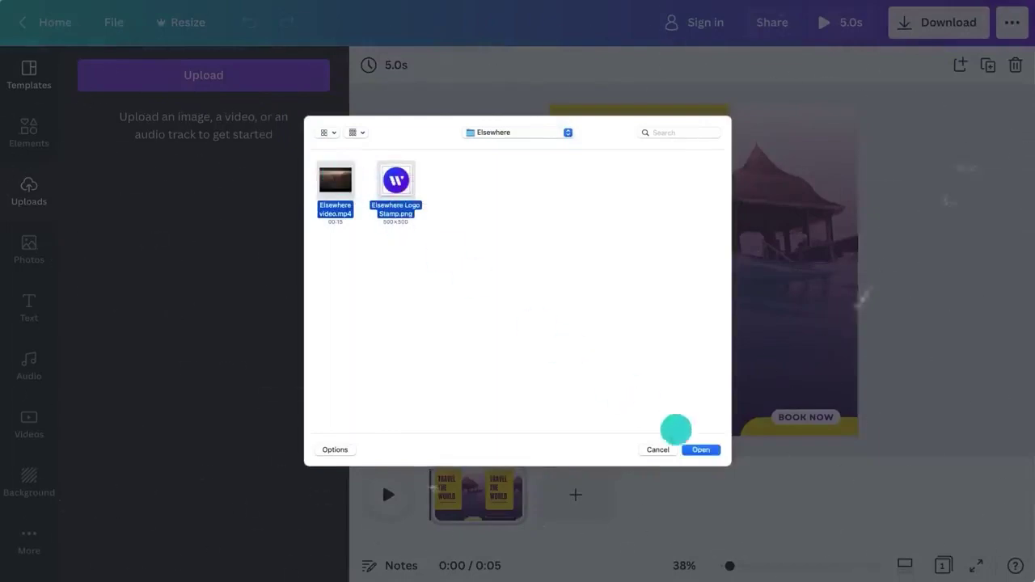
pyautogui.click(701, 449)
pyautogui.click(207, 194)
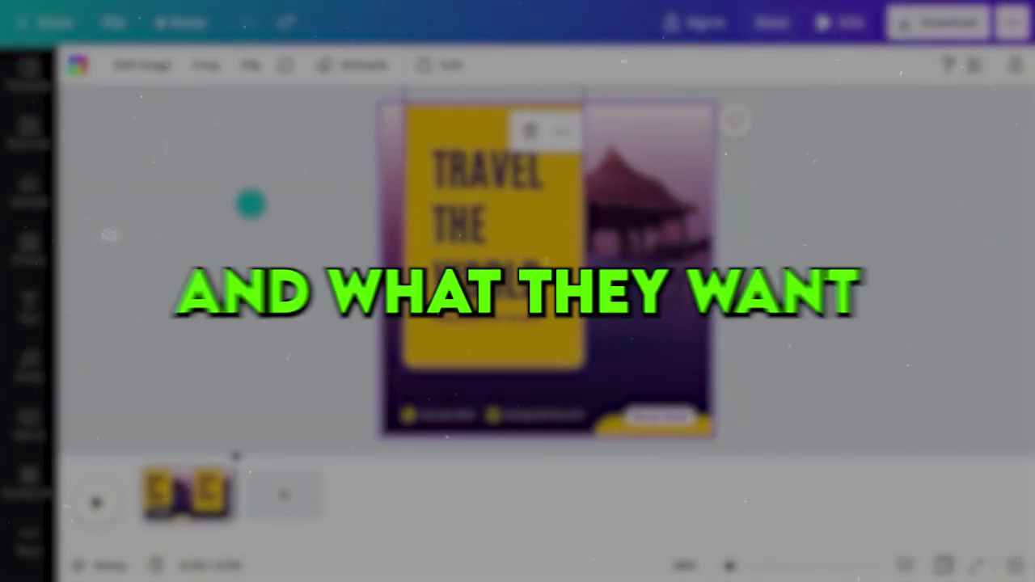
# Make the hiking video the background with the walker right of the yellow card, then select both text boxes.
pyautogui.click(28, 194)
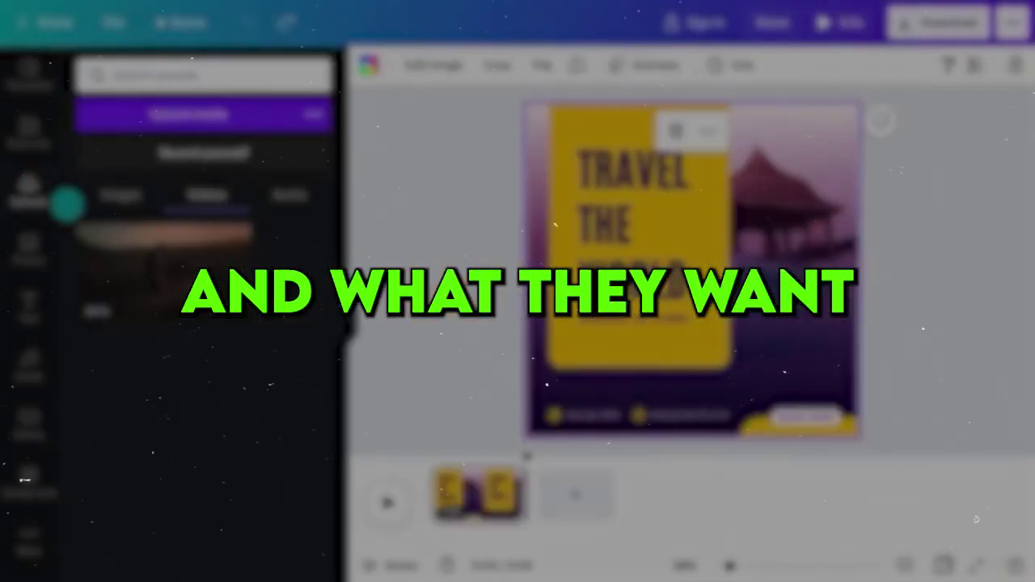
pyautogui.moveTo(162, 251); pyautogui.dragTo(515, 143)
pyautogui.doubleClick(566, 162)
pyautogui.moveTo(661, 243); pyautogui.dragTo(763, 243)
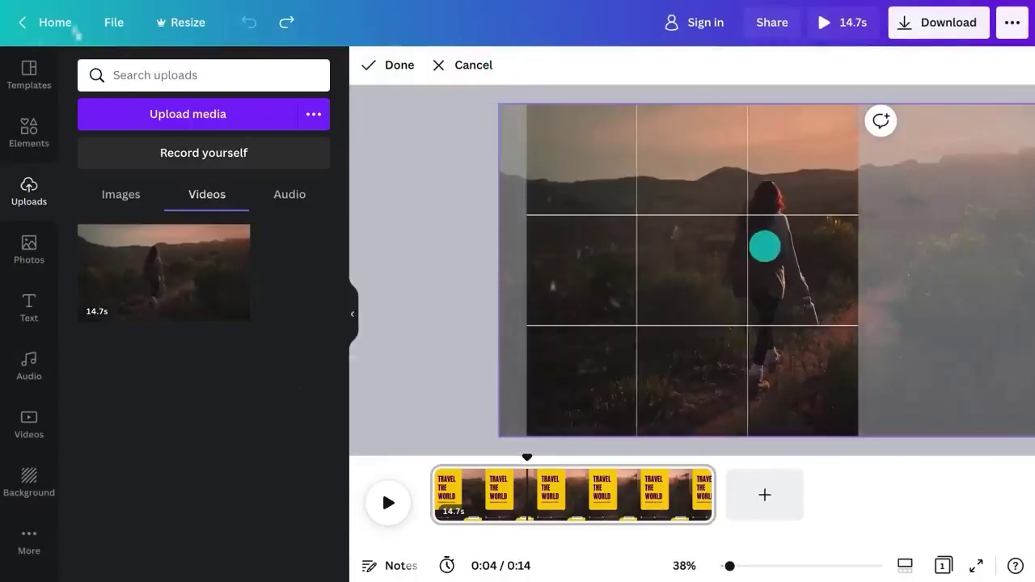
pyautogui.click(380, 65)
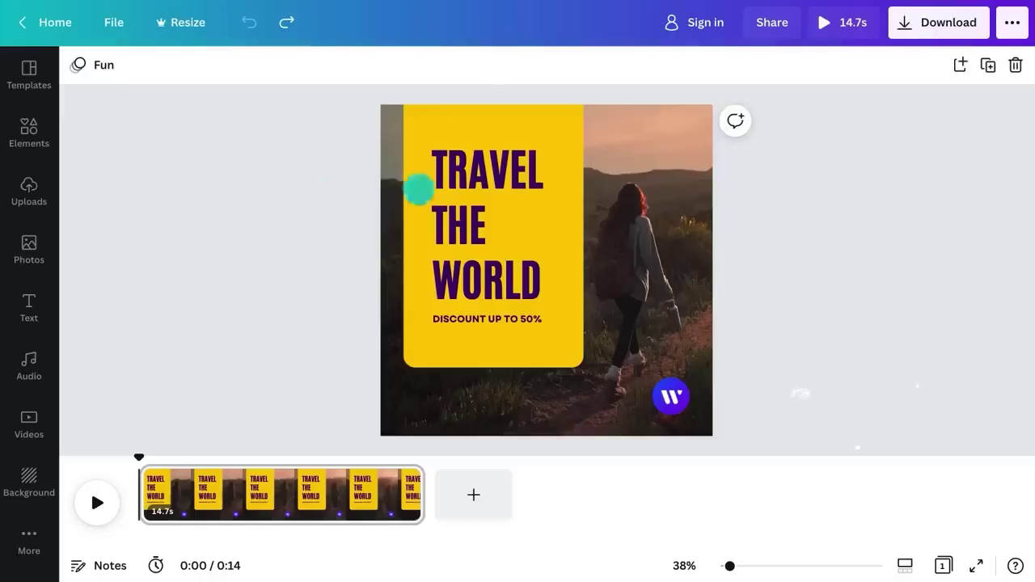
pyautogui.click(445, 190)
pyautogui.keyDown('shift'); pyautogui.click(458, 318); pyautogui.keyUp('shift')
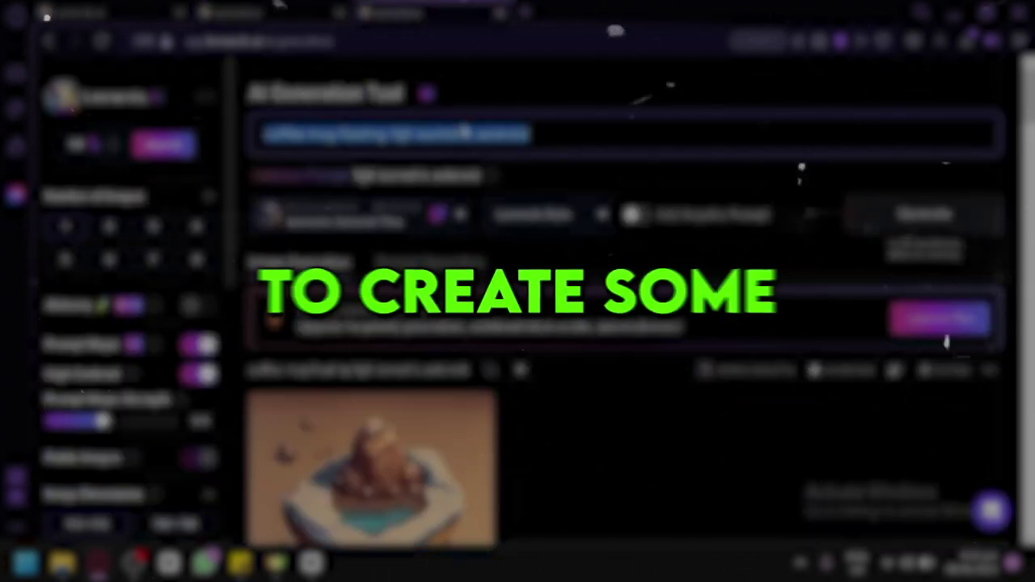
# Check the saved prompt notes, then open the finetuned model list and its featured models gallery.
pyautogui.scroll(-1, 570, 232)
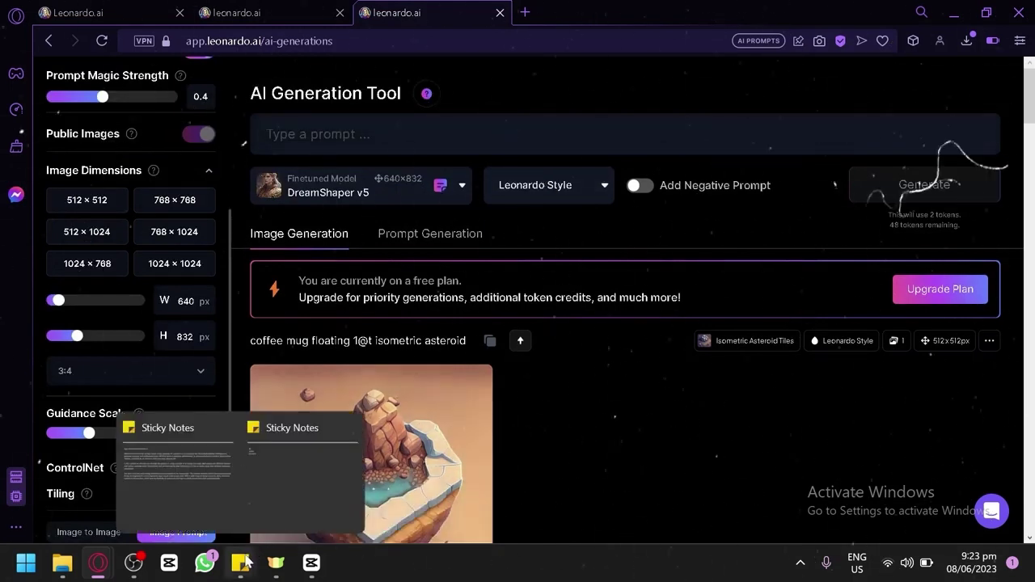
pyautogui.click(303, 474)
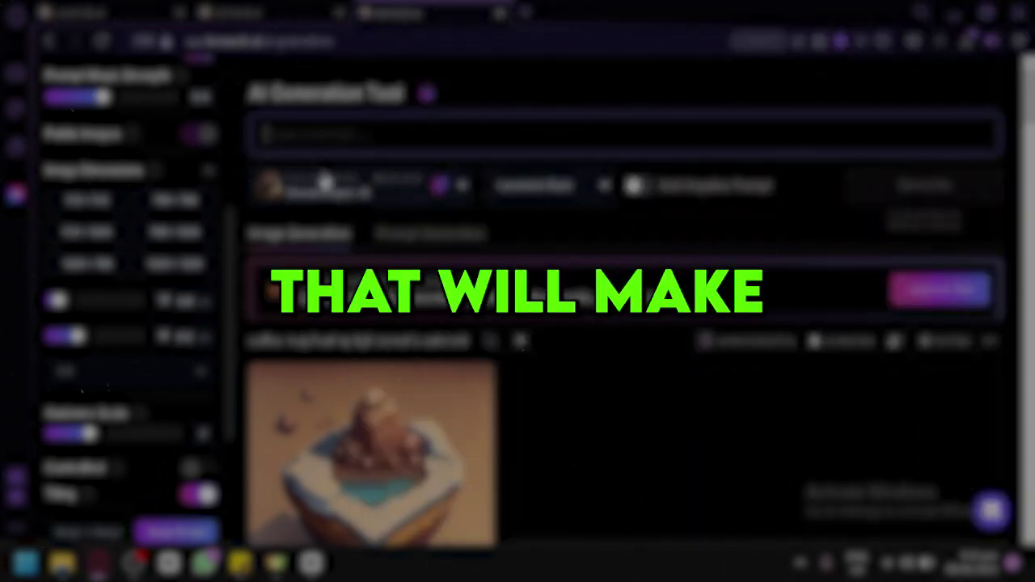
pyautogui.click(404, 192)
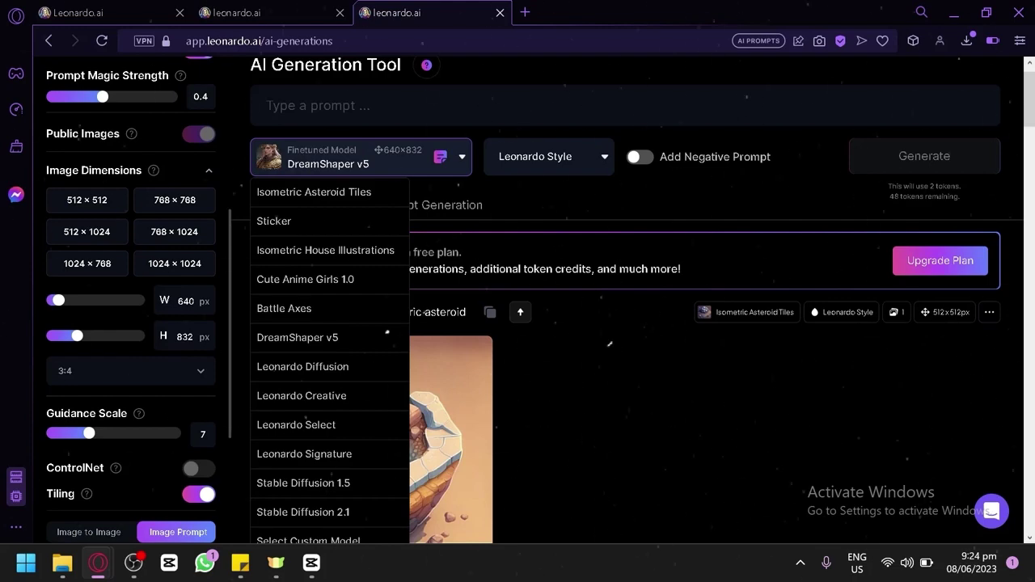
pyautogui.scroll(-2, 354, 322)
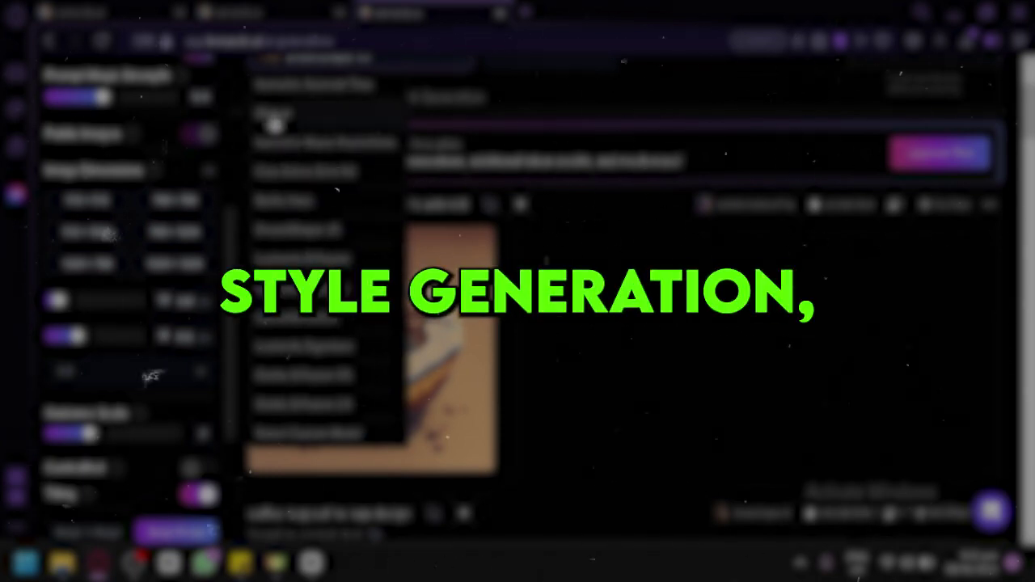
pyautogui.click(354, 433)
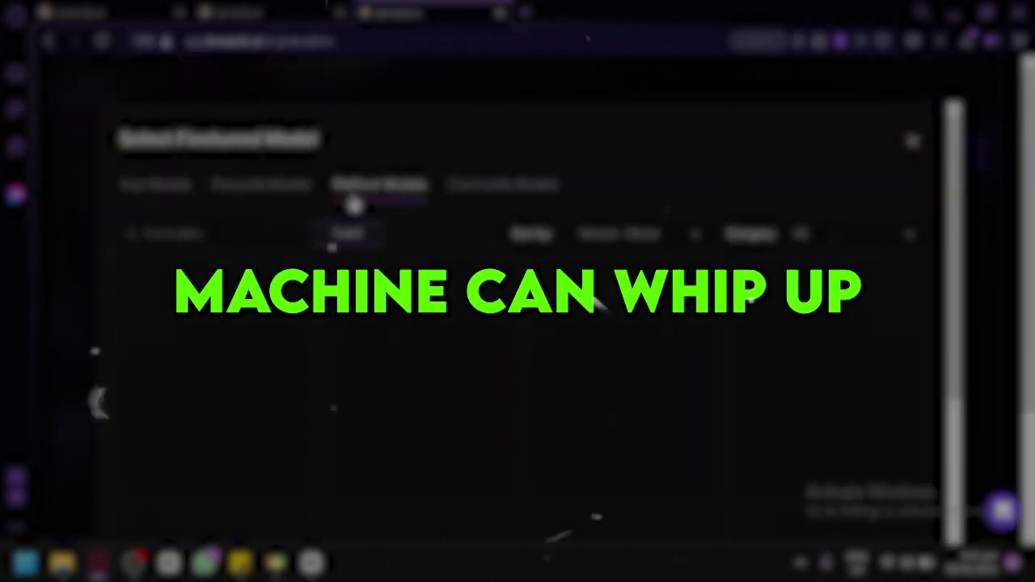
# Scroll through the featured models gallery to review the available models.
pyautogui.scroll(-3, 907, 466)
pyautogui.scroll(-5, 907, 465)
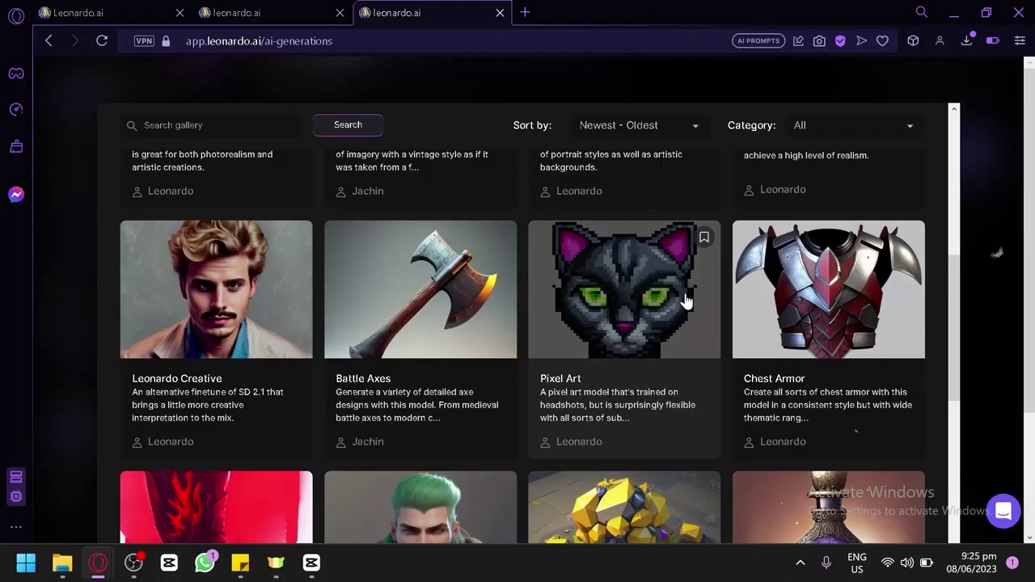
pyautogui.scroll(-6, 599, 243)
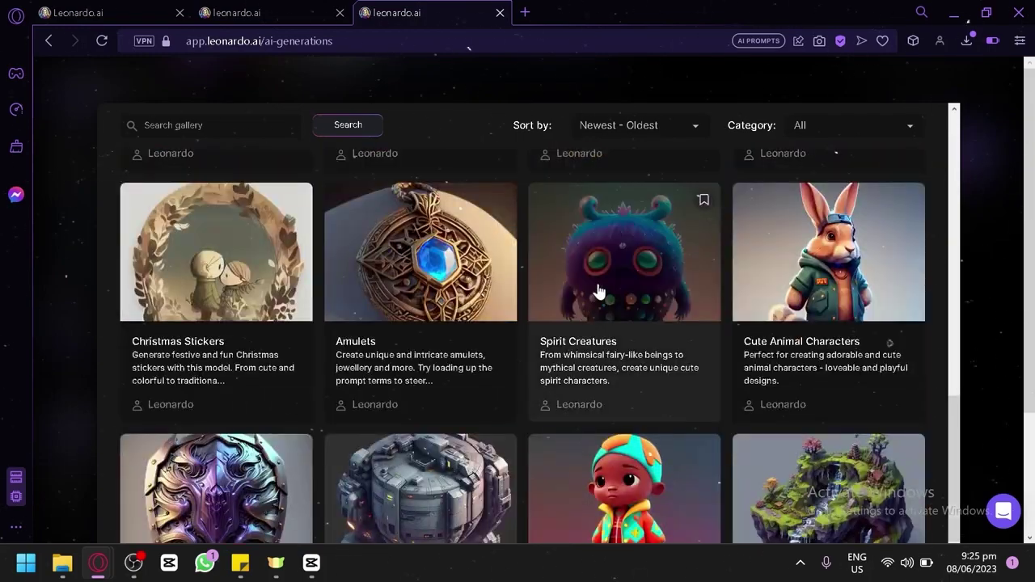
pyautogui.scroll(4, 596, 294)
pyautogui.scroll(-5, 579, 307)
pyautogui.scroll(7, 579, 303)
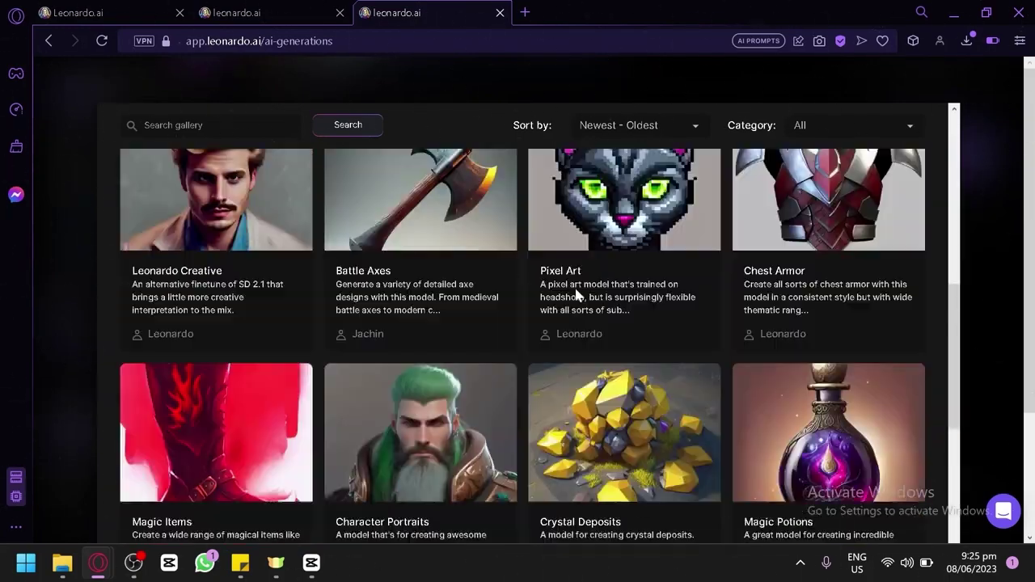
pyautogui.scroll(-10, 580, 300)
pyautogui.scroll(5, 579, 298)
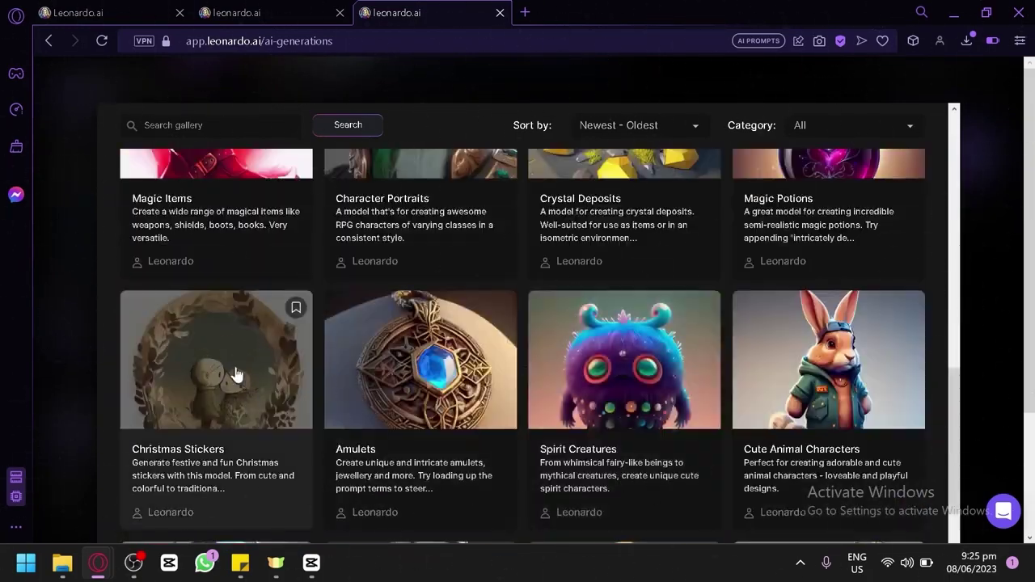
pyautogui.scroll(-4, 239, 324)
pyautogui.scroll(-5, 747, 335)
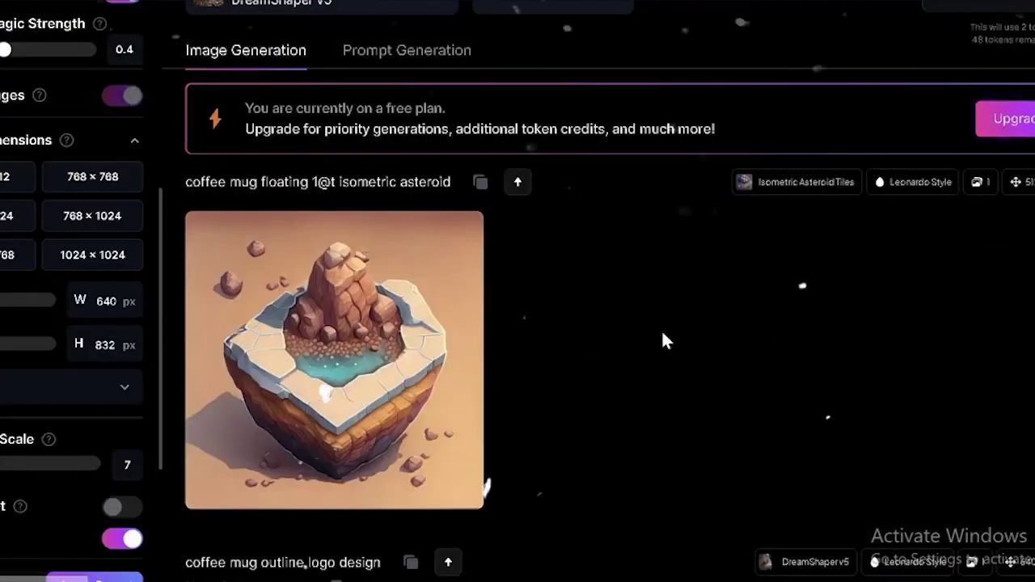
# Find the origami tree-of-life emblem logo in the community feed and copy its prompt.
pyautogui.scroll(3, 663, 342)
pyautogui.click(205, 96)
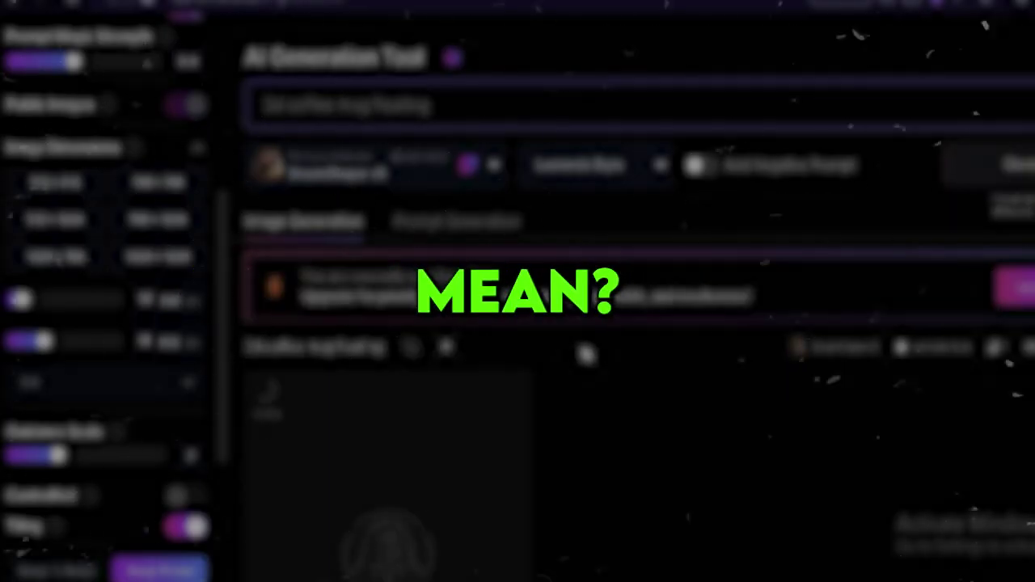
pyautogui.scroll(-2, 562, 390)
pyautogui.scroll(2, 568, 382)
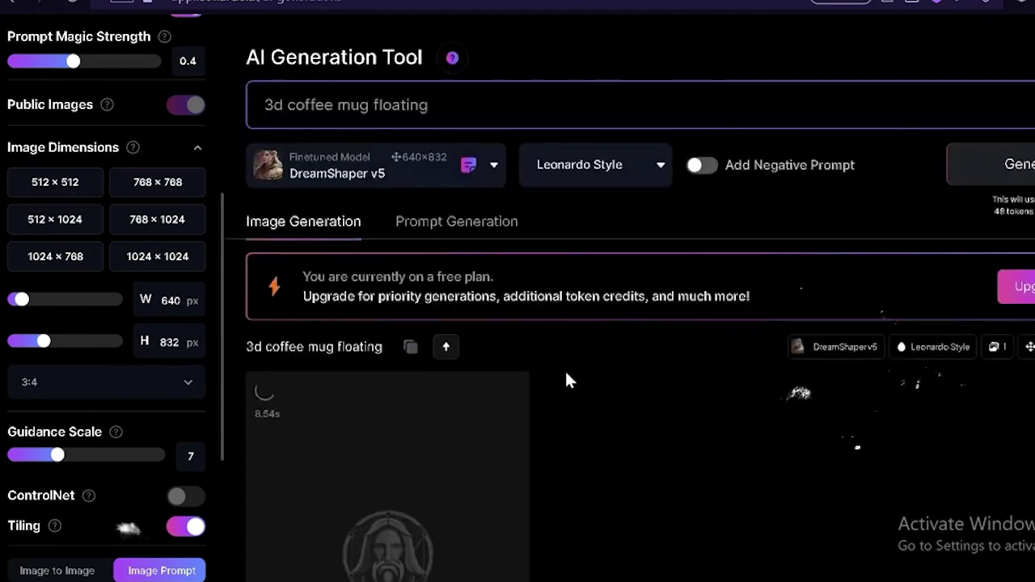
pyautogui.scroll(5, 189, 290)
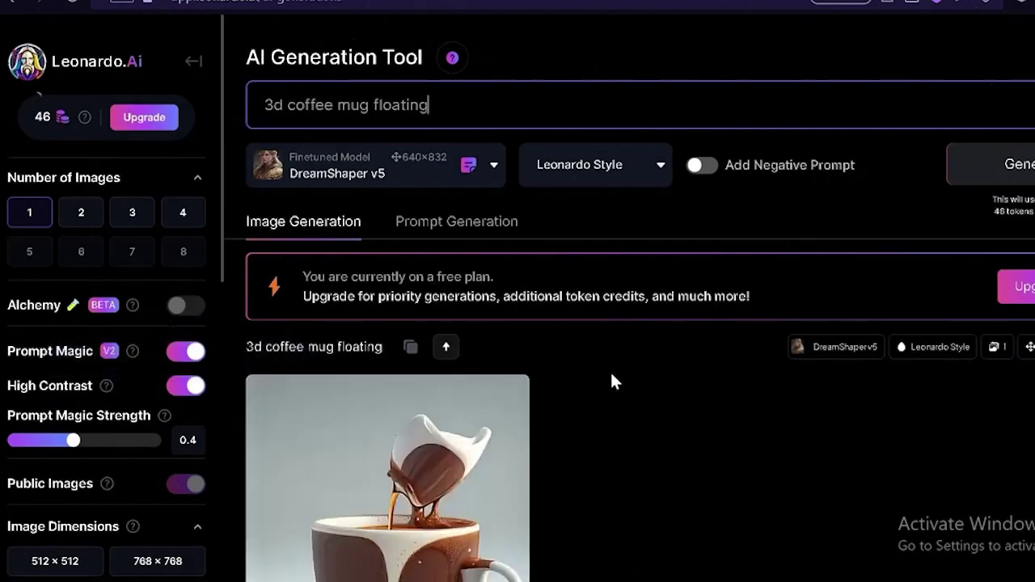
pyautogui.scroll(-10, 609, 379)
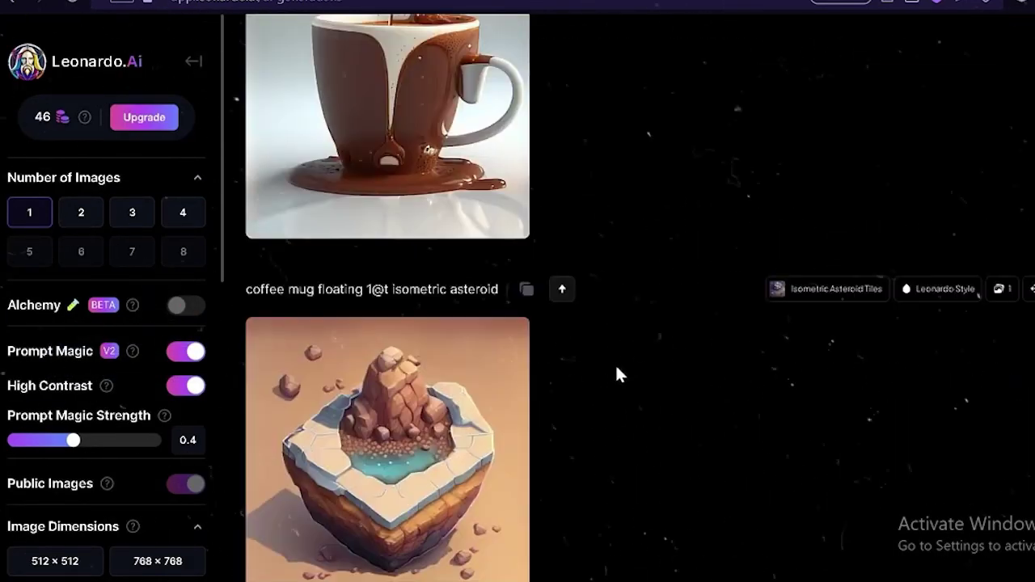
pyautogui.scroll(3, 615, 376)
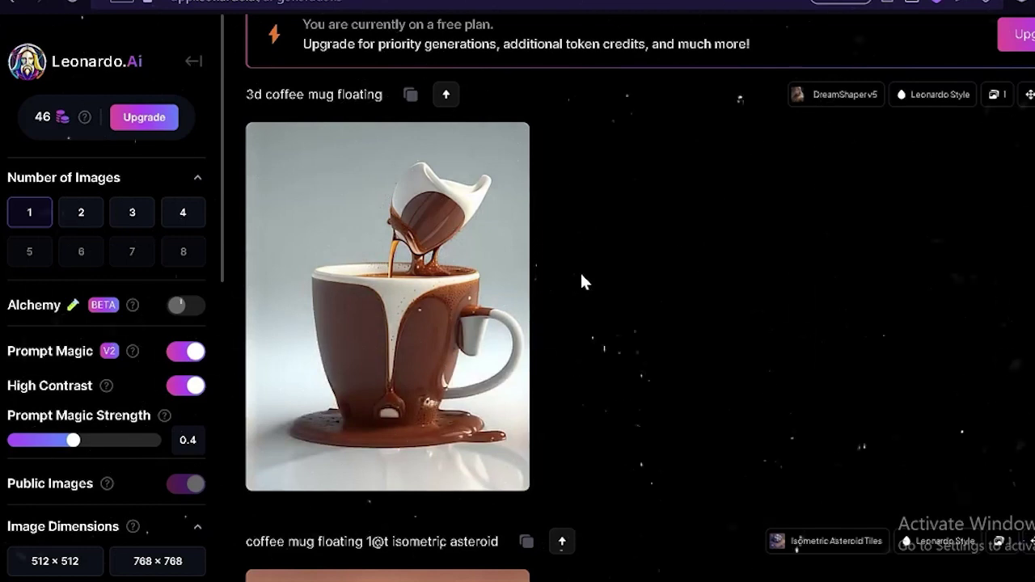
pyautogui.moveTo(394, 315)
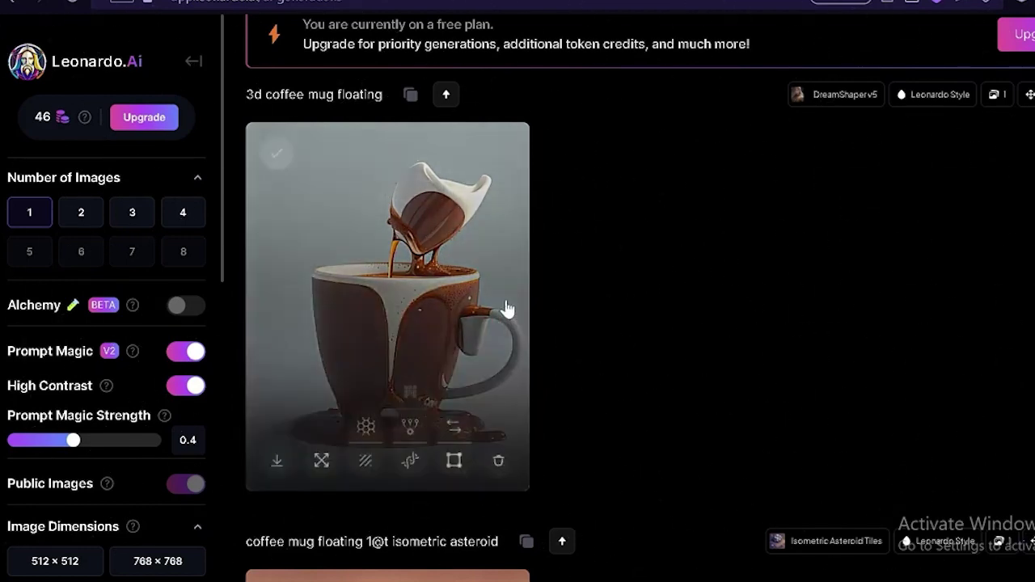
pyautogui.scroll(3, 631, 223)
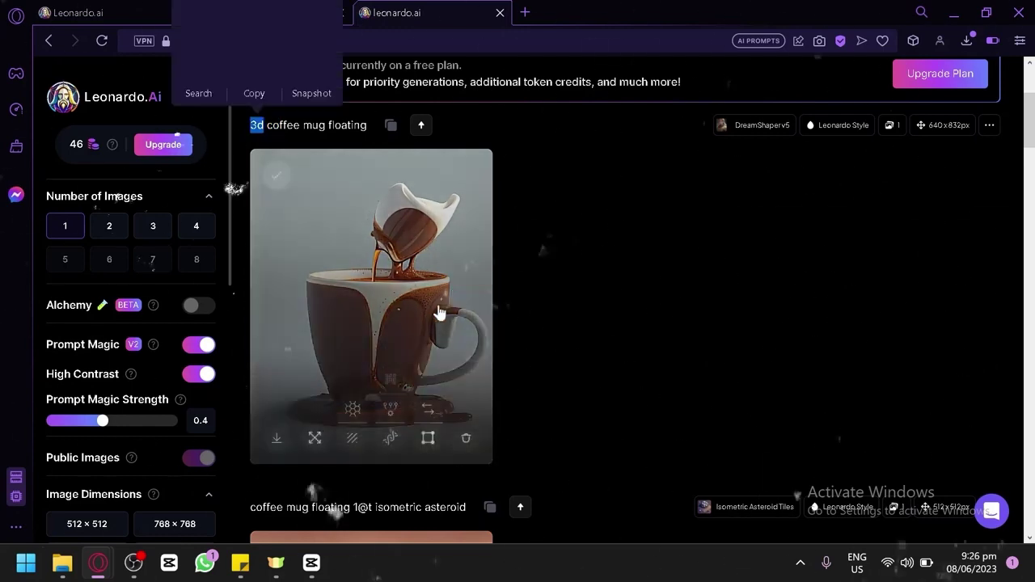
pyautogui.click(595, 314)
pyautogui.moveTo(415, 269)
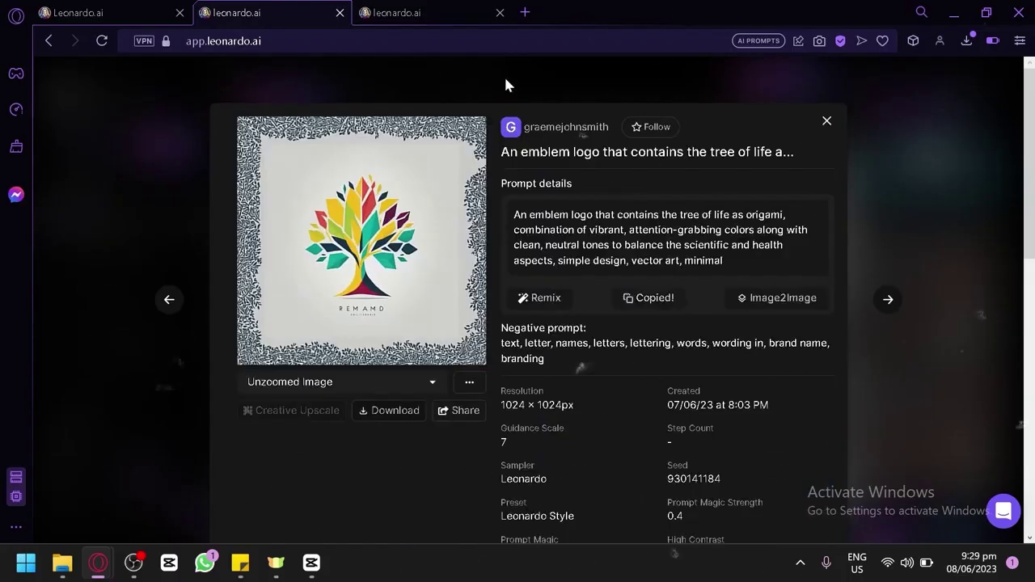
pyautogui.click(397, 13)
# Paste the emblem prompt, replace 'the tree of life' with 'coffee bean', and generate.
pyautogui.hotkey('ctrl', 'a')
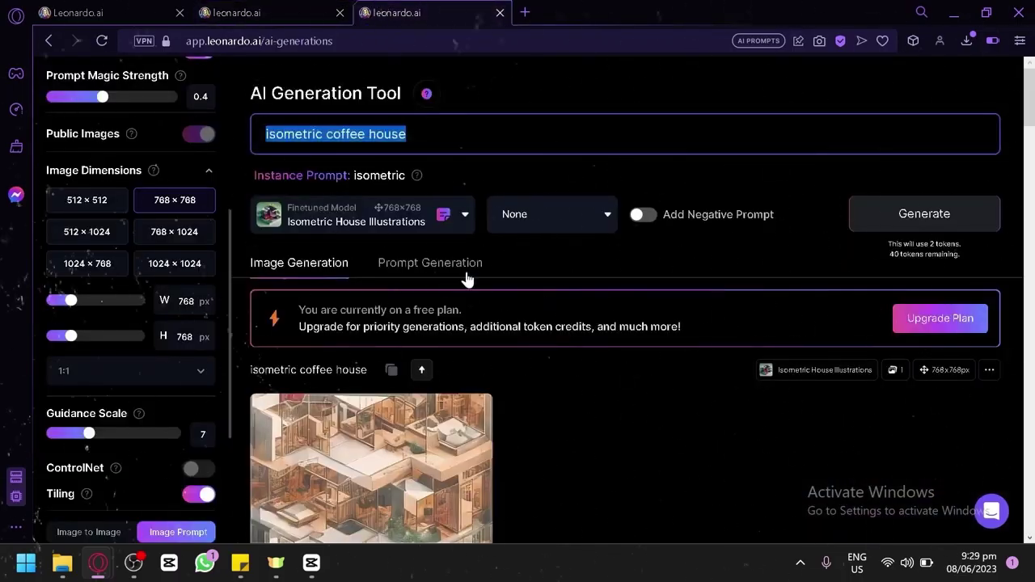
pyautogui.write('An emblem logo that contains the tree of life as origami, combination of vibrant, attention-grabbing colors along with clean, neutral tones to balance the scientific and health aspects, simple design, vector art, minimal')
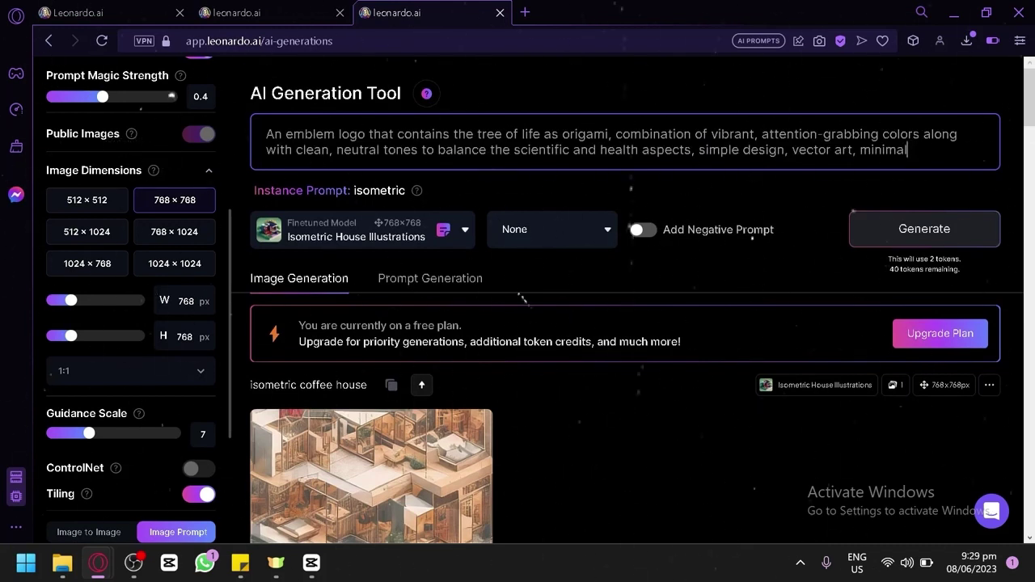
pyautogui.moveTo(454, 134); pyautogui.dragTo(543, 135)
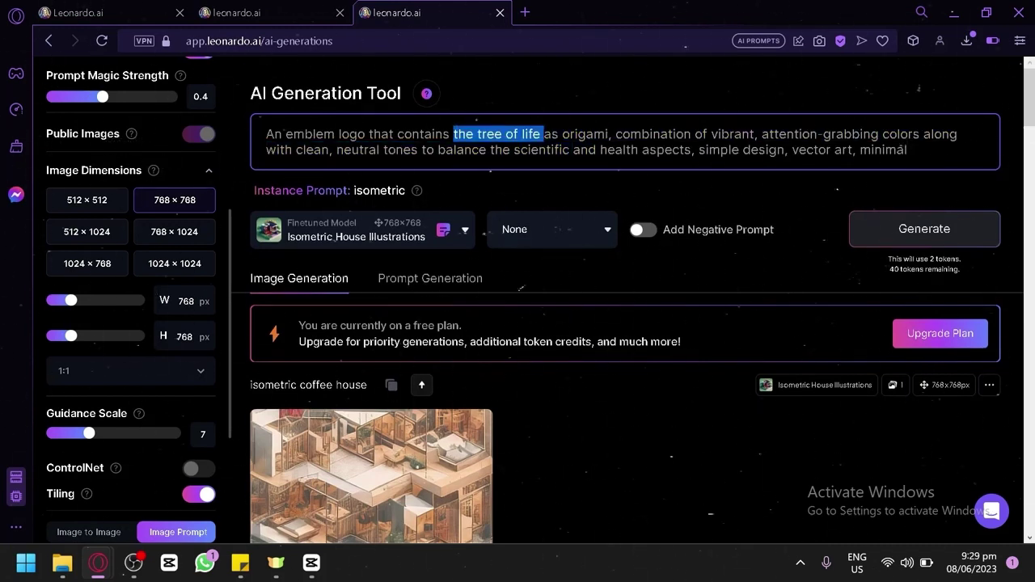
pyautogui.write('coff')
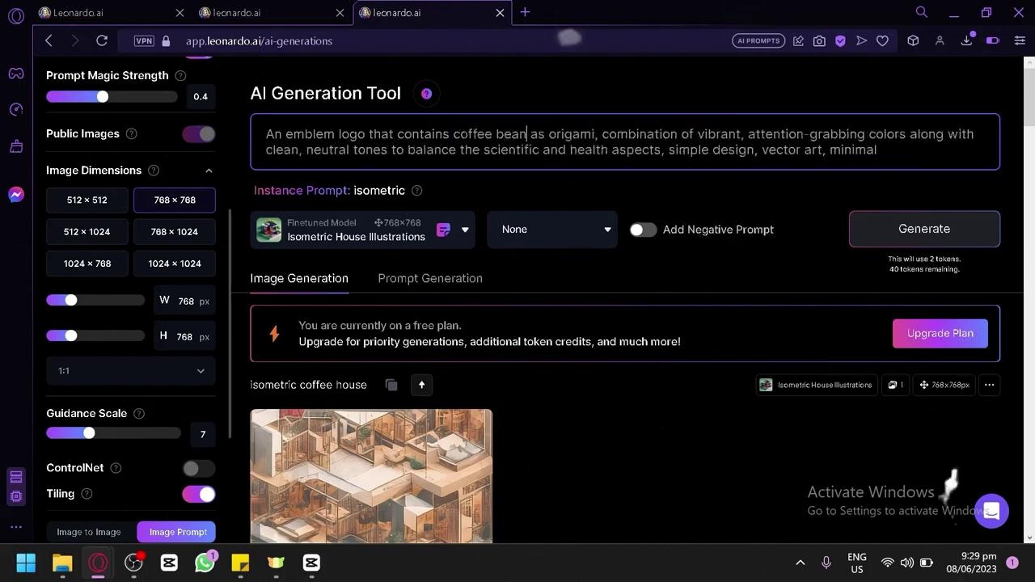
pyautogui.click(962, 229)
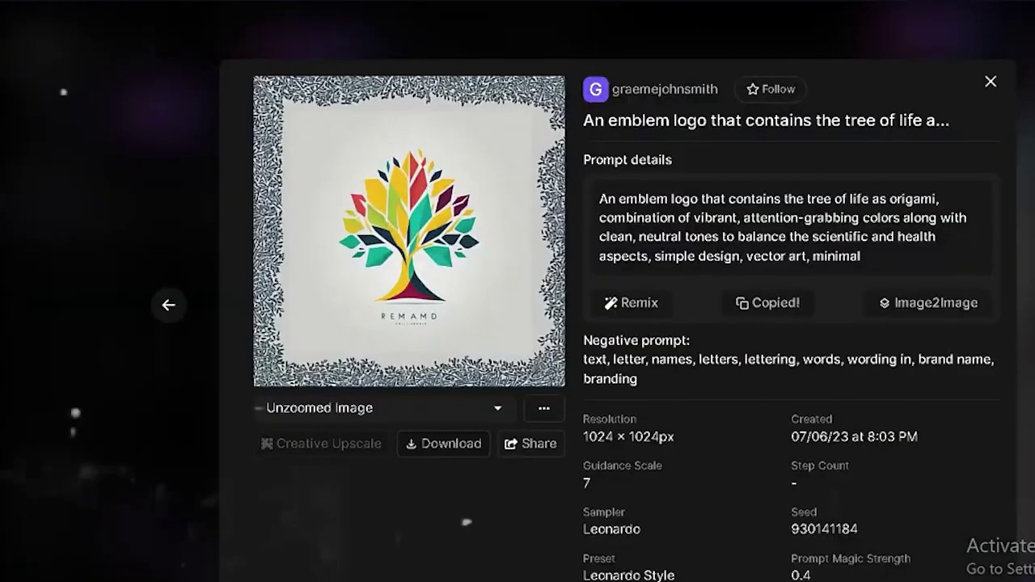
# Close the enlarged image details to return to the generated coffee-bean logo.
pyautogui.press('Escape')
pyautogui.scroll(-10, 712, 233)
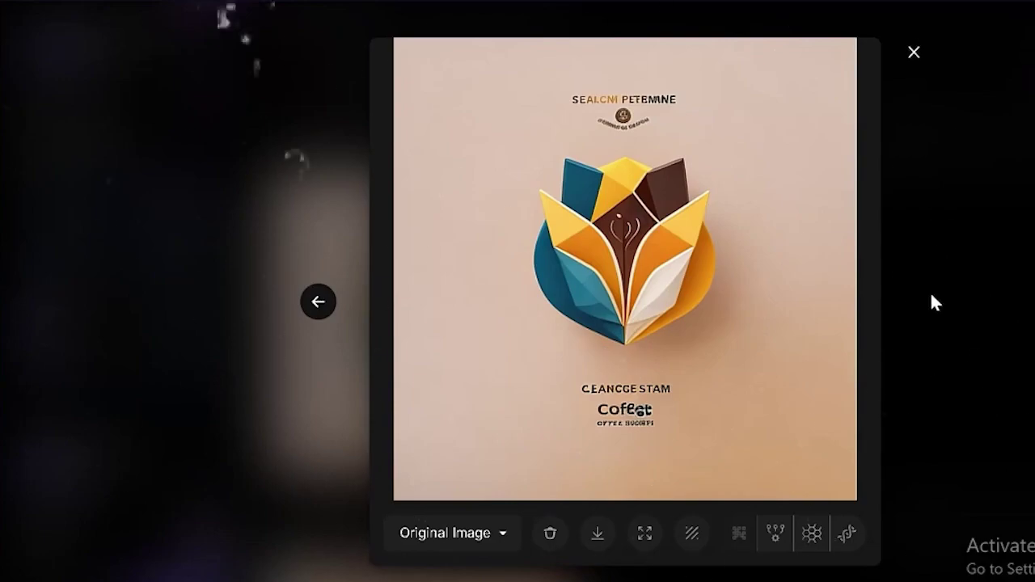
pyautogui.click(931, 293)
# Scroll back to the prompt box and select the entire coffee-bean logo prompt.
pyautogui.scroll(-2, 782, 168)
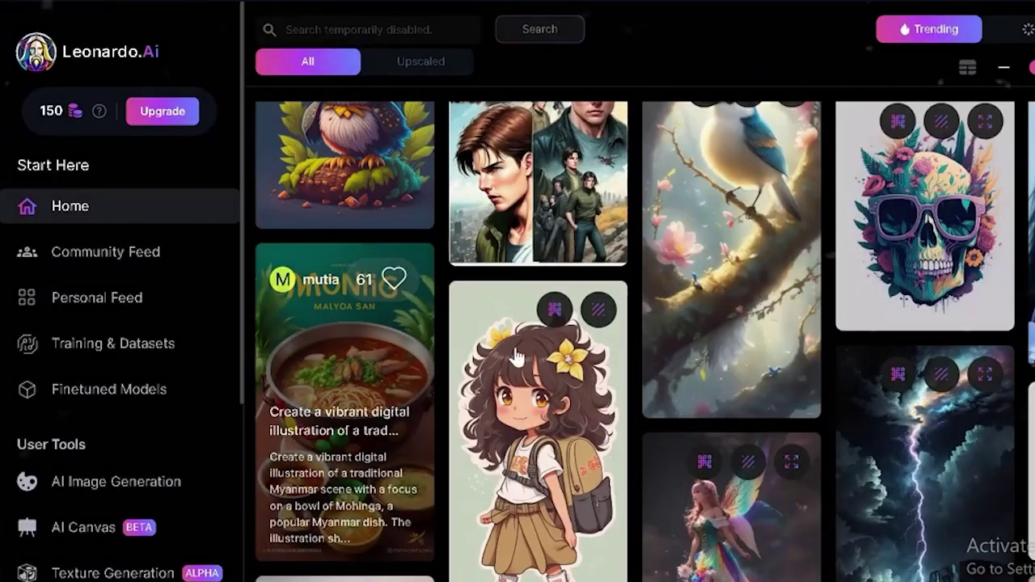
pyautogui.scroll(-5, 520, 399)
pyautogui.scroll(-5, 520, 400)
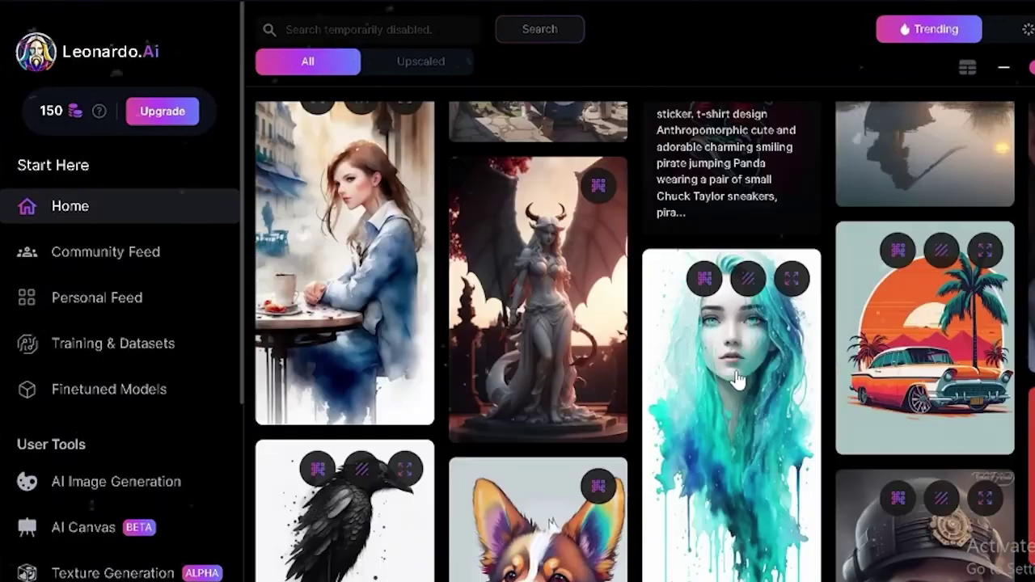
pyautogui.scroll(-5, 630, 222)
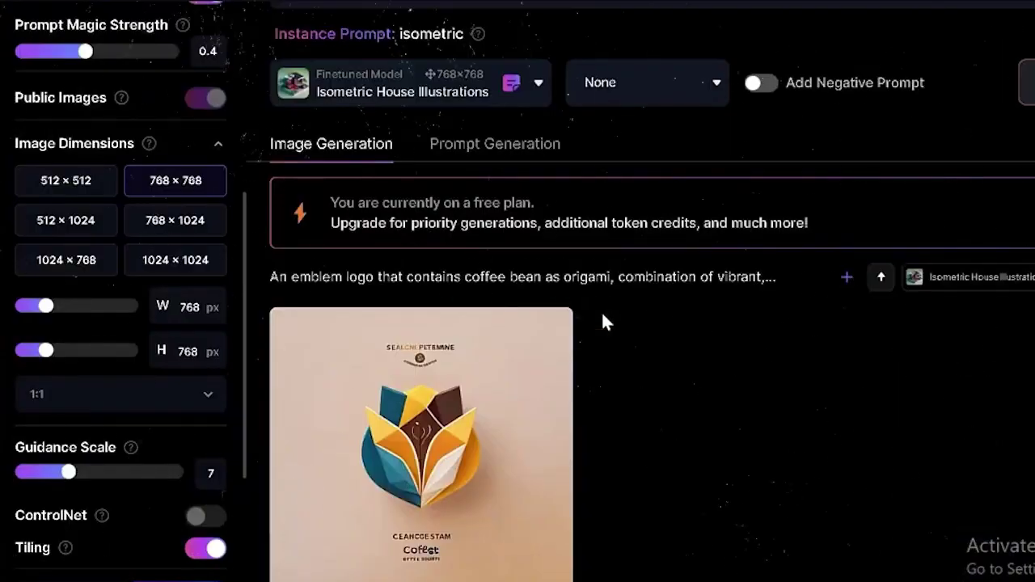
pyautogui.scroll(-5, 601, 316)
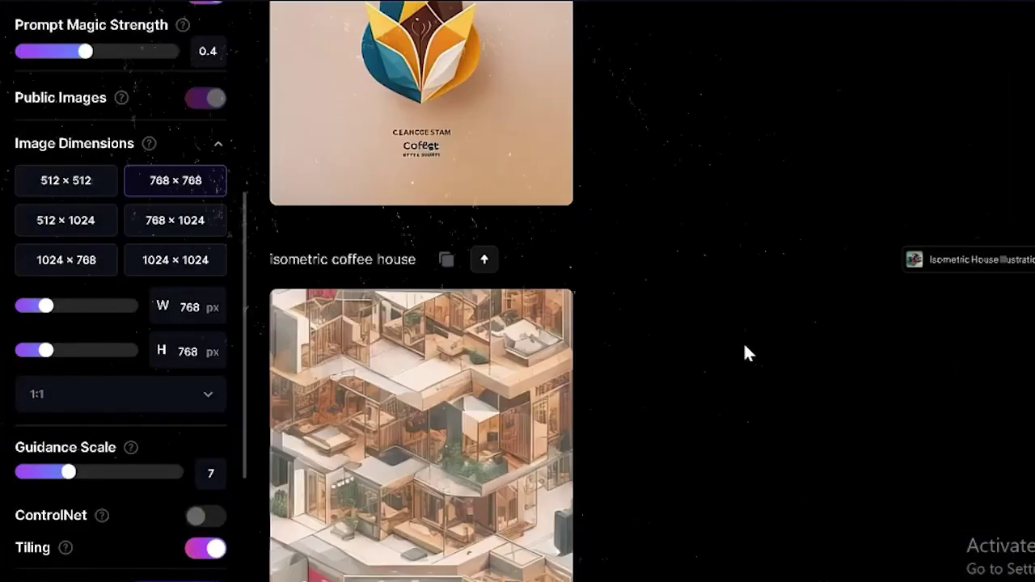
pyautogui.scroll(5, 674, 349)
pyautogui.scroll(2, 743, 286)
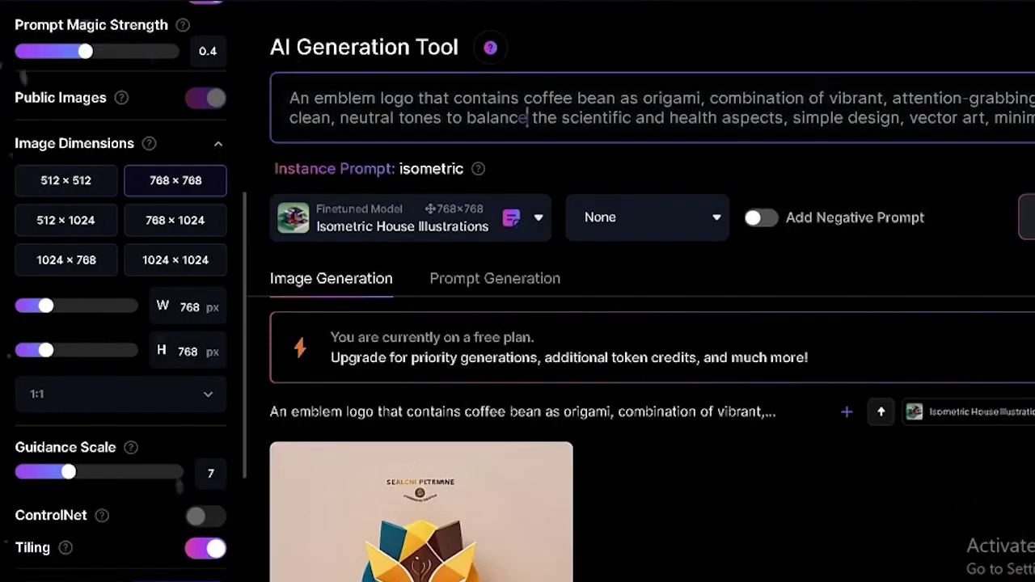
pyautogui.hotkey('ctrl', 'a')
# Paste the retro Ferrari t-shirt prompt, browse the finetuned models, then view more featured models.
pyautogui.hotkey('ctrl', 'v')
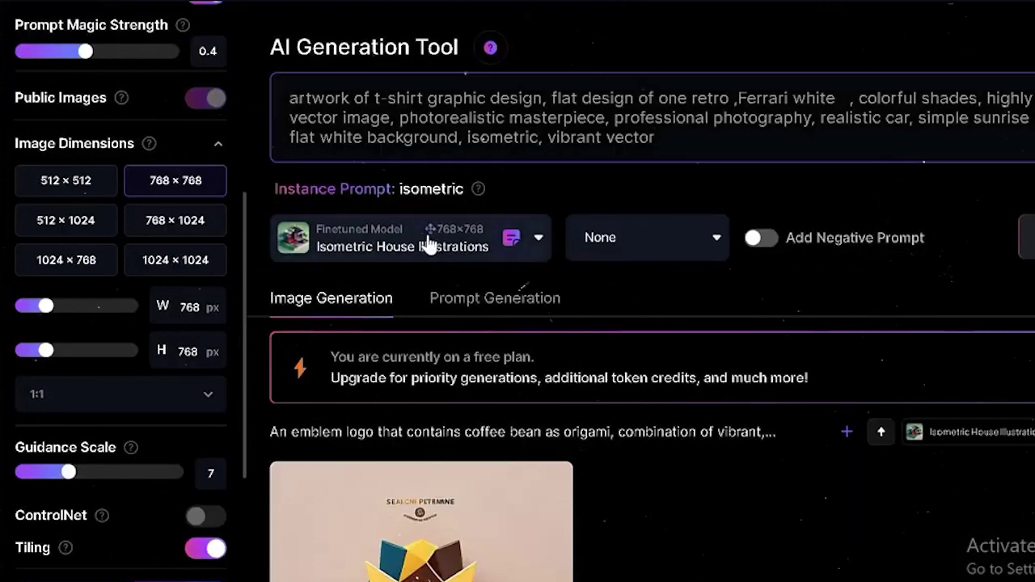
pyautogui.click(428, 245)
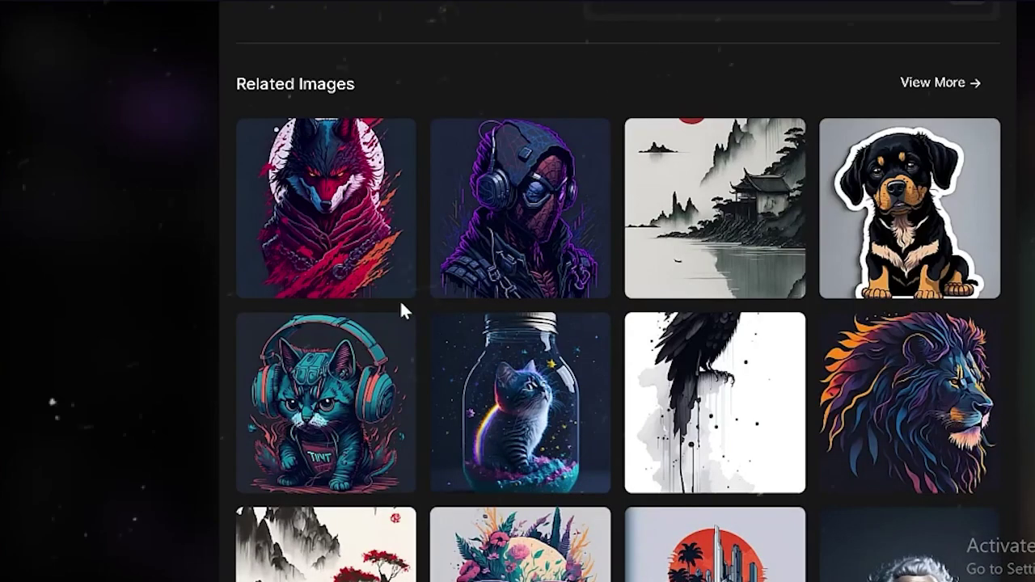
pyautogui.scroll(-2, 402, 306)
pyautogui.scroll(2, 527, 79)
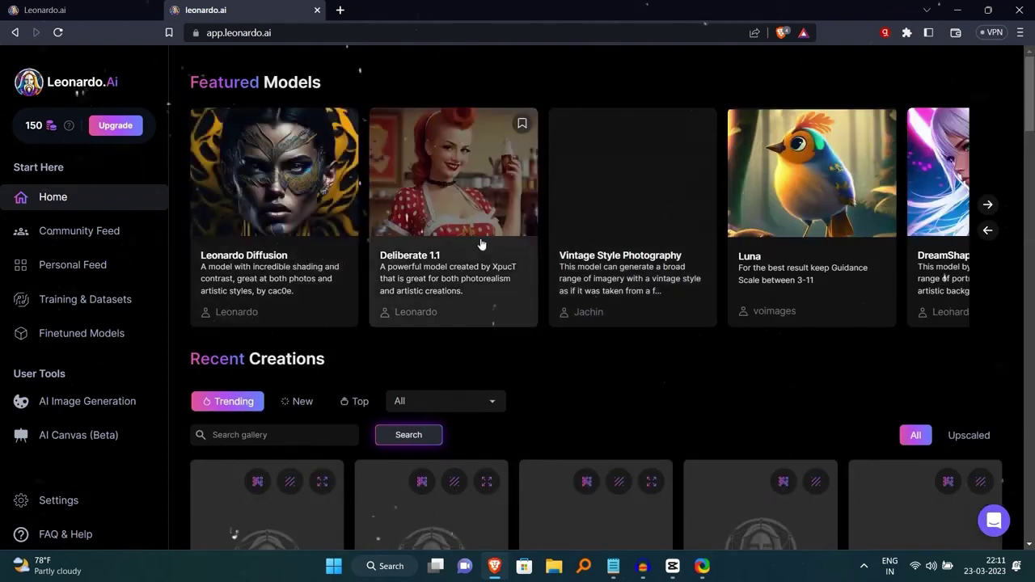
pyautogui.click(988, 206)
# Page through the featured models, review paid plan pricing, then go to the Community Feed.
pyautogui.click(989, 206)
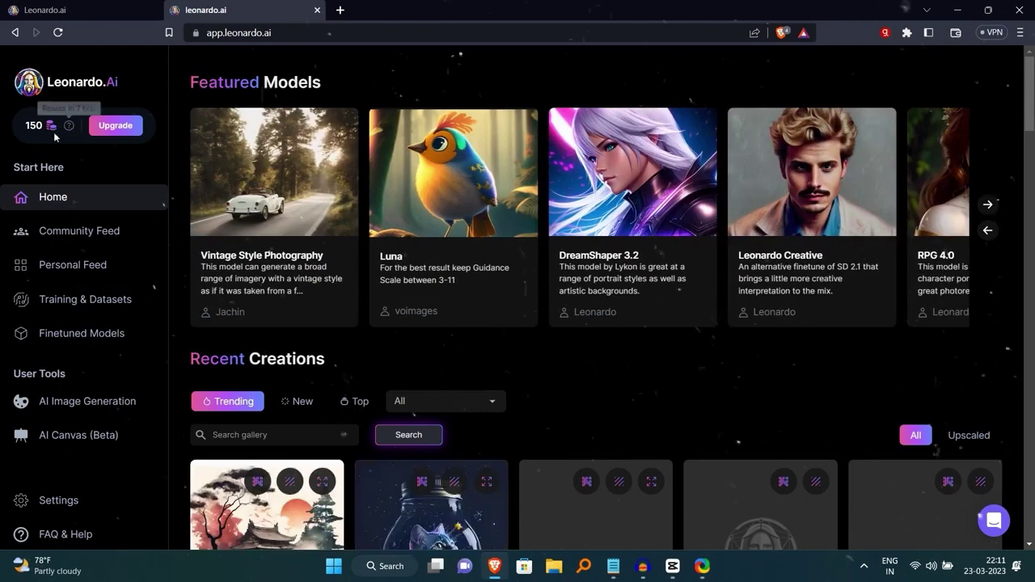
pyautogui.click(49, 127)
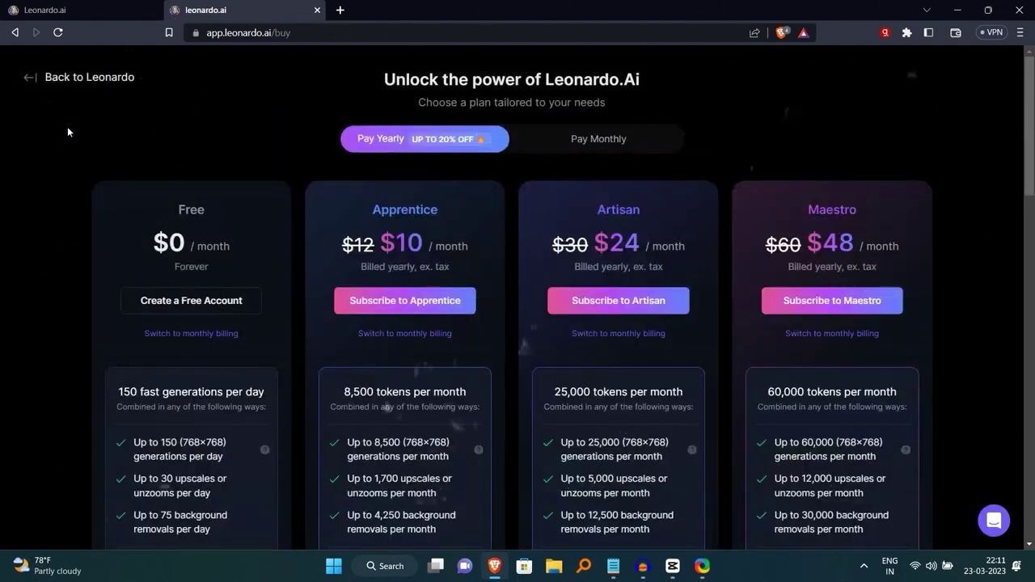
pyautogui.click(31, 81)
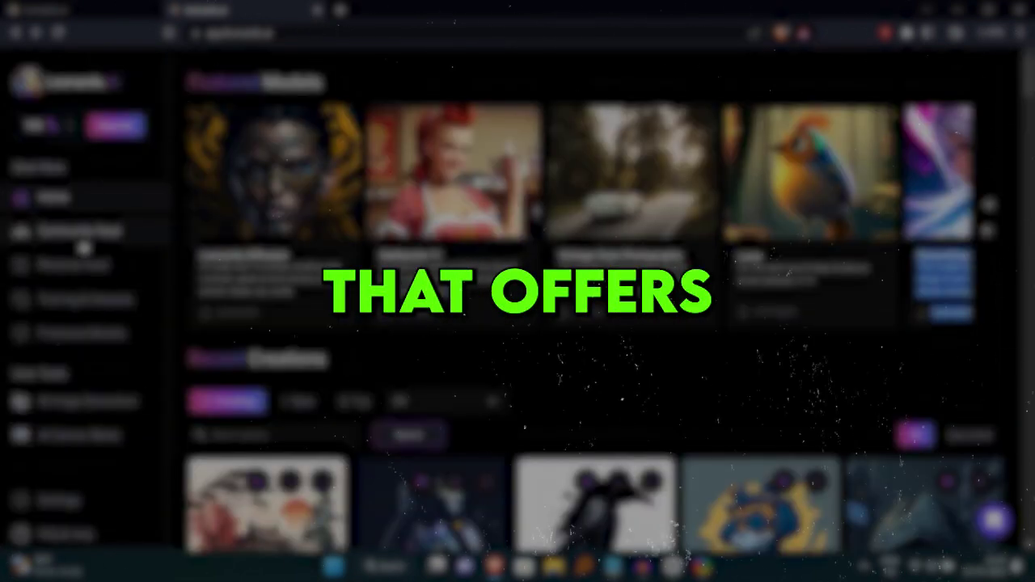
pyautogui.click(41, 233)
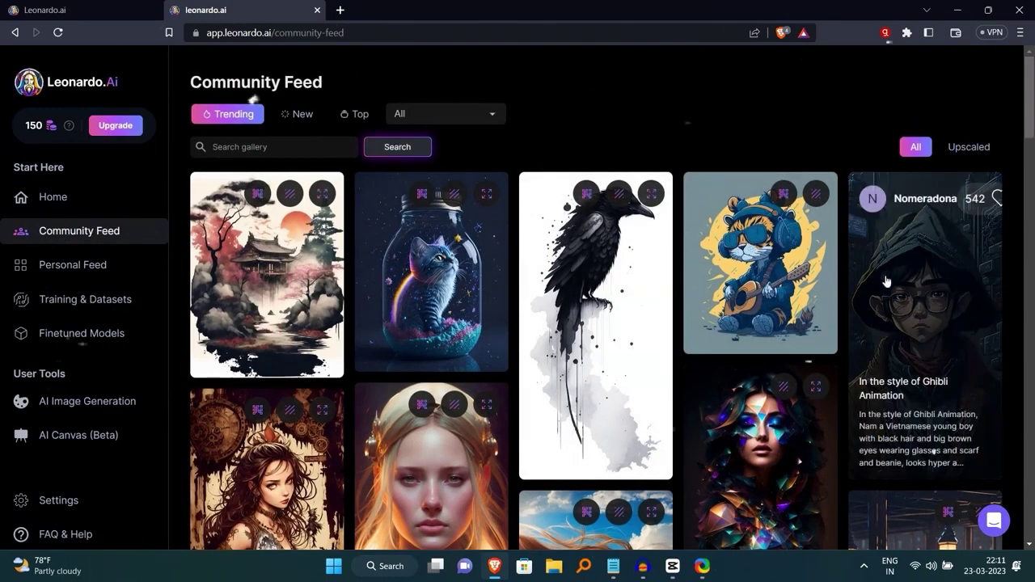
# Read the hooded-boy Ghibli image's prompt and generation settings, then go to Training & Datasets.
pyautogui.moveTo(435, 295)
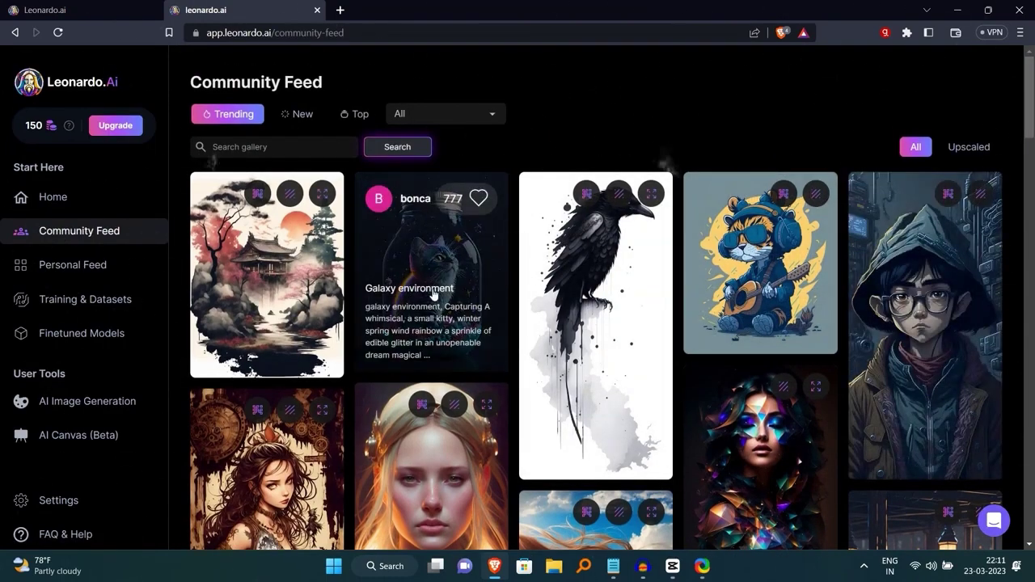
pyautogui.click(966, 305)
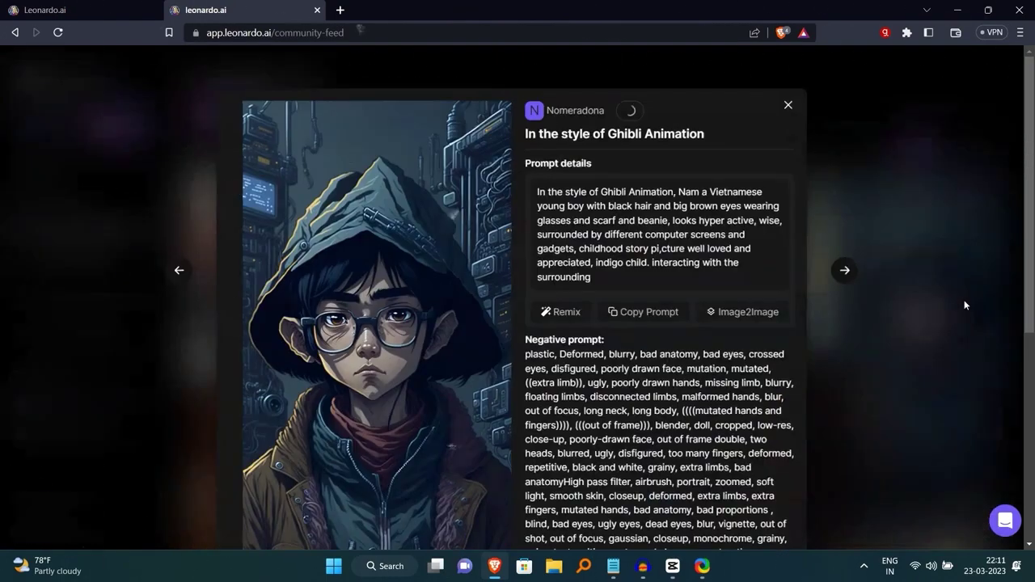
pyautogui.scroll(-1, 642, 229)
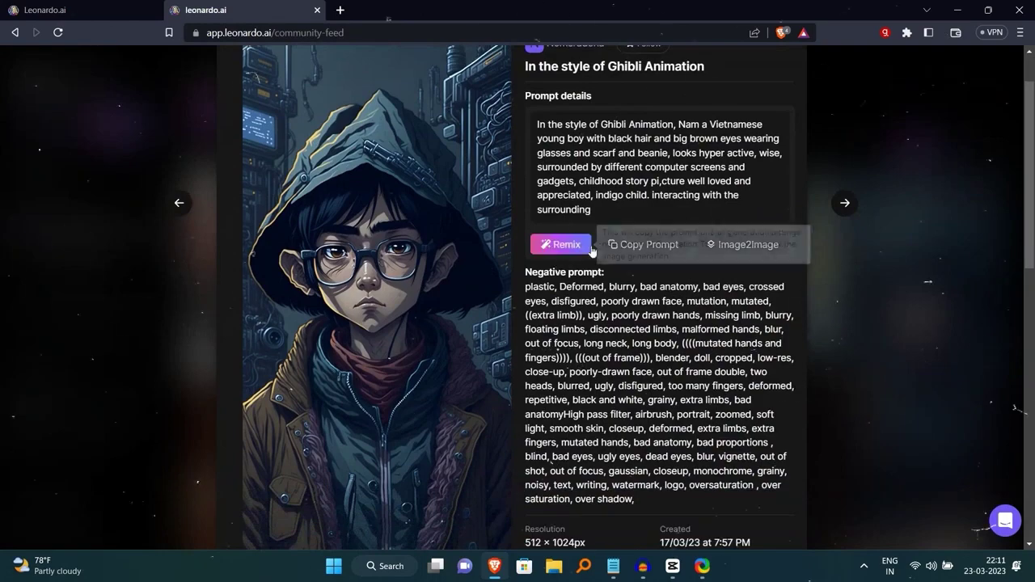
pyautogui.moveTo(571, 153); pyautogui.dragTo(611, 208)
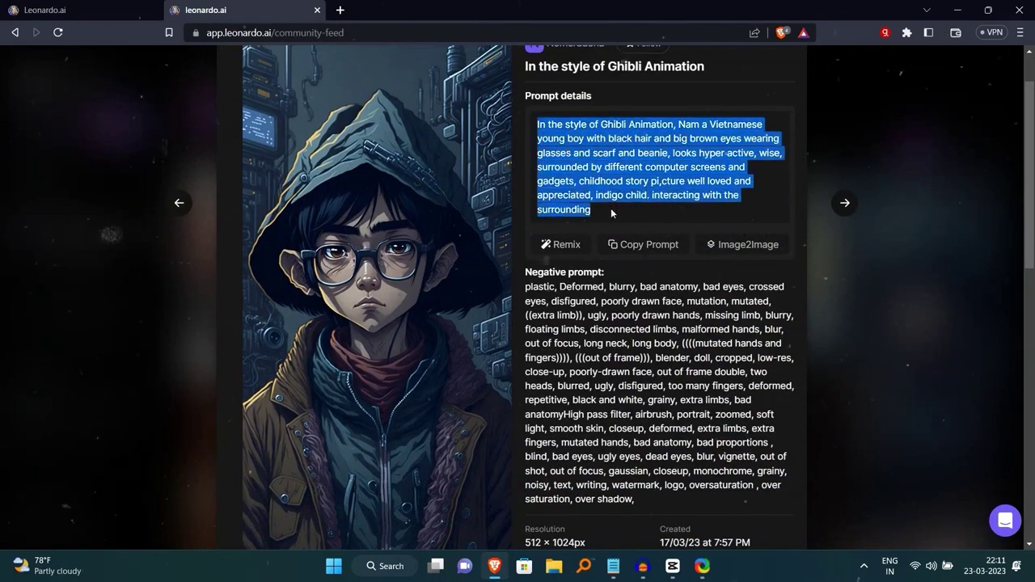
pyautogui.click(637, 209)
pyautogui.scroll(-1, 742, 244)
pyautogui.scroll(-2, 745, 252)
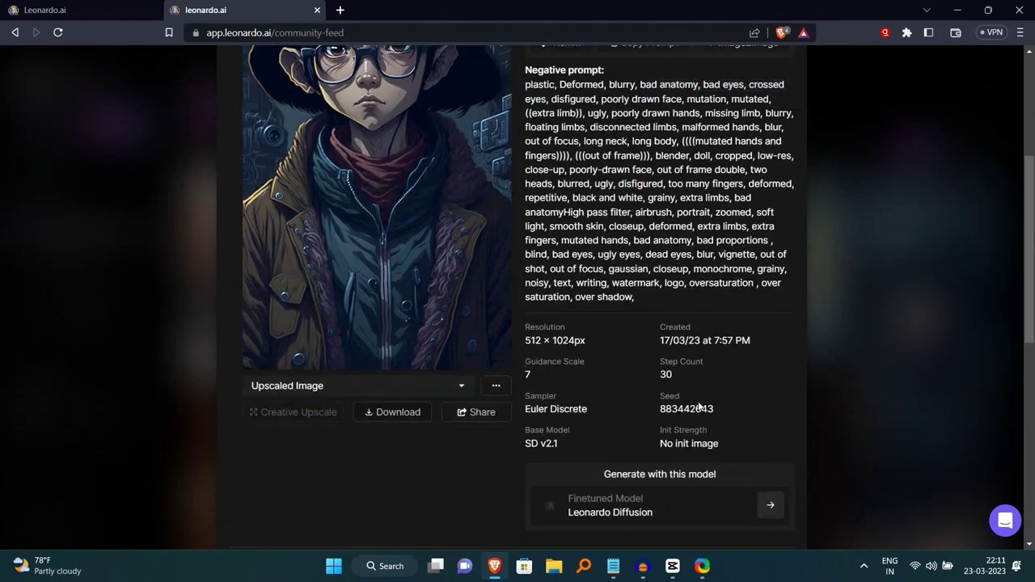
pyautogui.press('Escape')
pyautogui.click(78, 301)
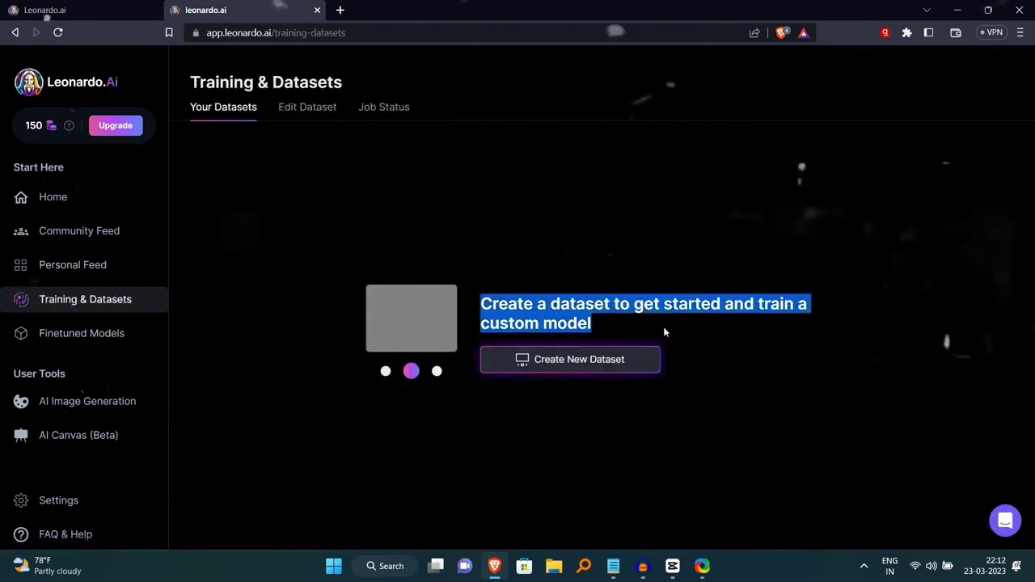
# Glance at the Finetuned Models library, then switch to the AI Image Generation tool.
pyautogui.click(629, 375)
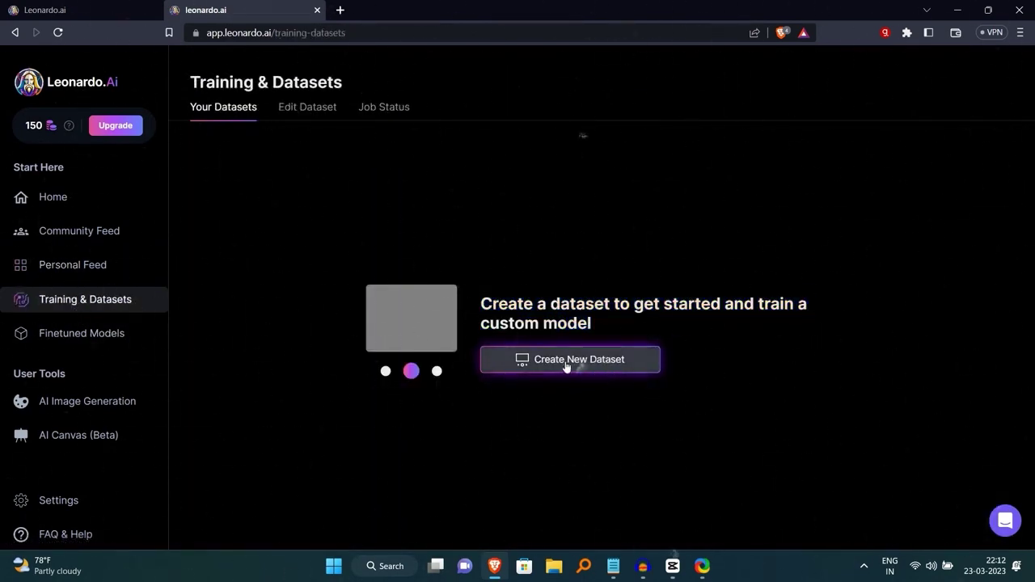
pyautogui.click(82, 333)
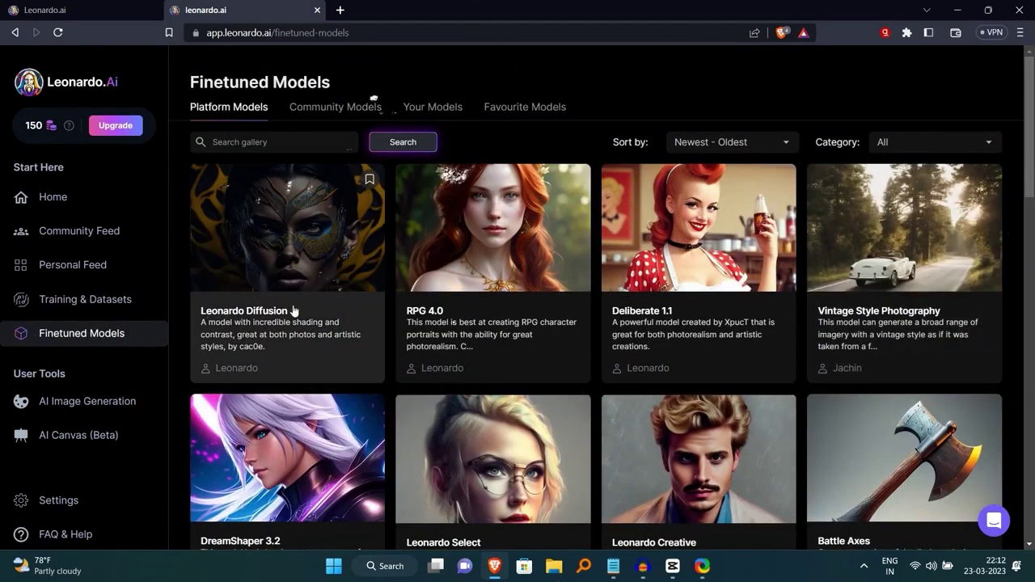
pyautogui.click(60, 403)
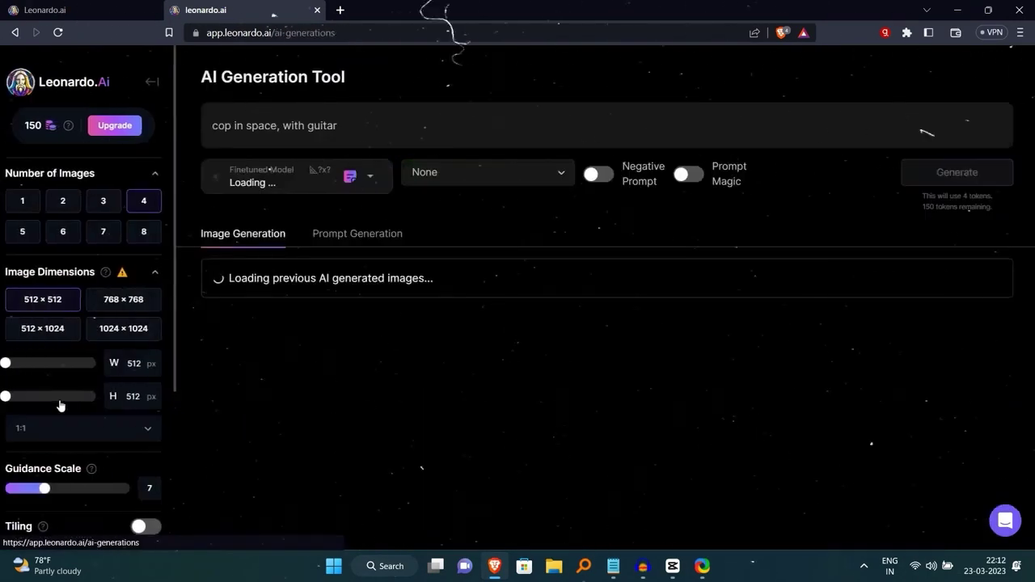